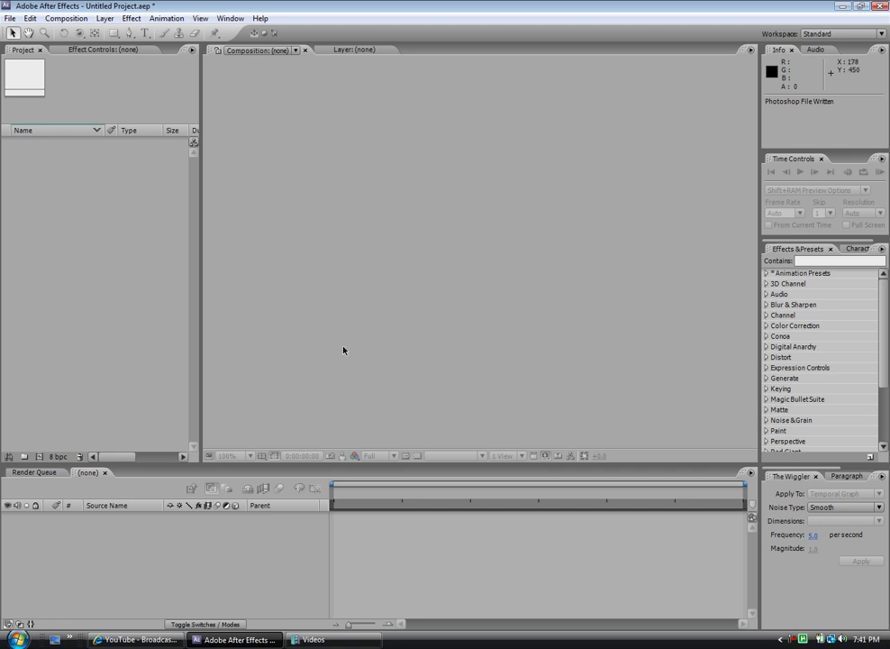
Step: Bring the SDC10816 video from the Videos folder into the After Effects project
{"action": "left_click", "coordinate": [314, 640]}
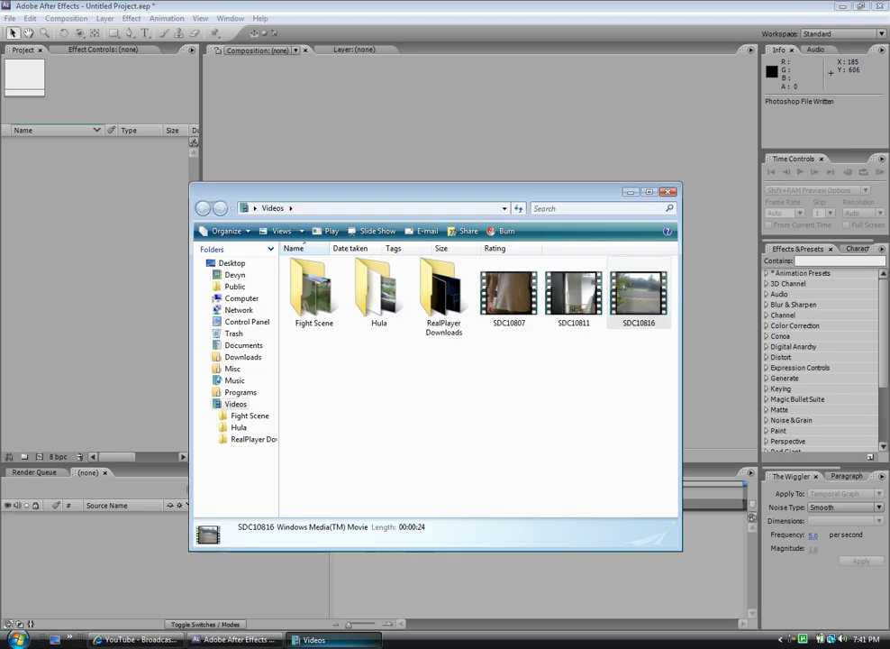
{"action": "left_click", "coordinate": [593, 414]}
{"action": "left_click_drag", "start_coordinate": [637, 291], "coordinate": [131, 192]}
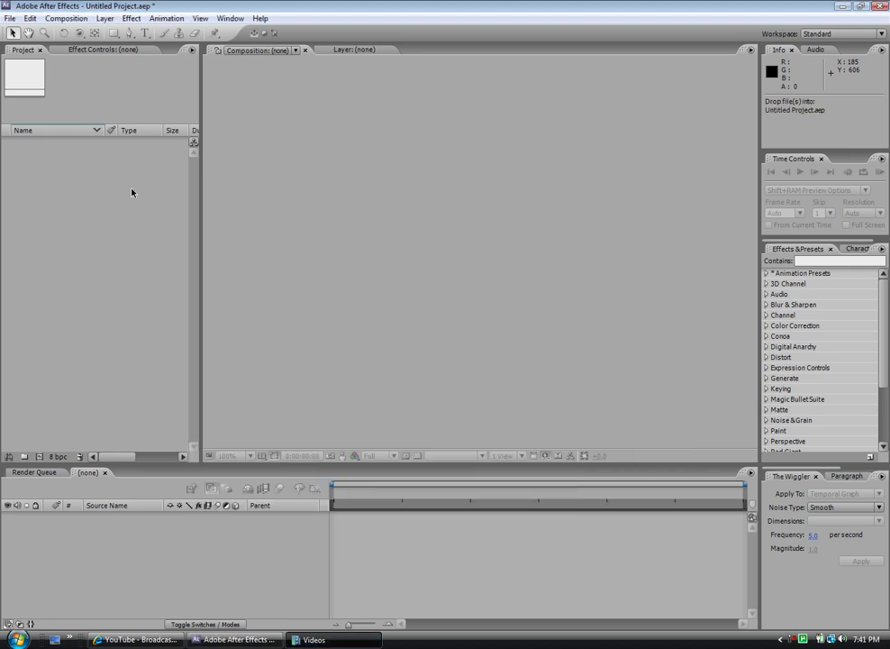
{"action": "left_click", "coordinate": [131, 191]}
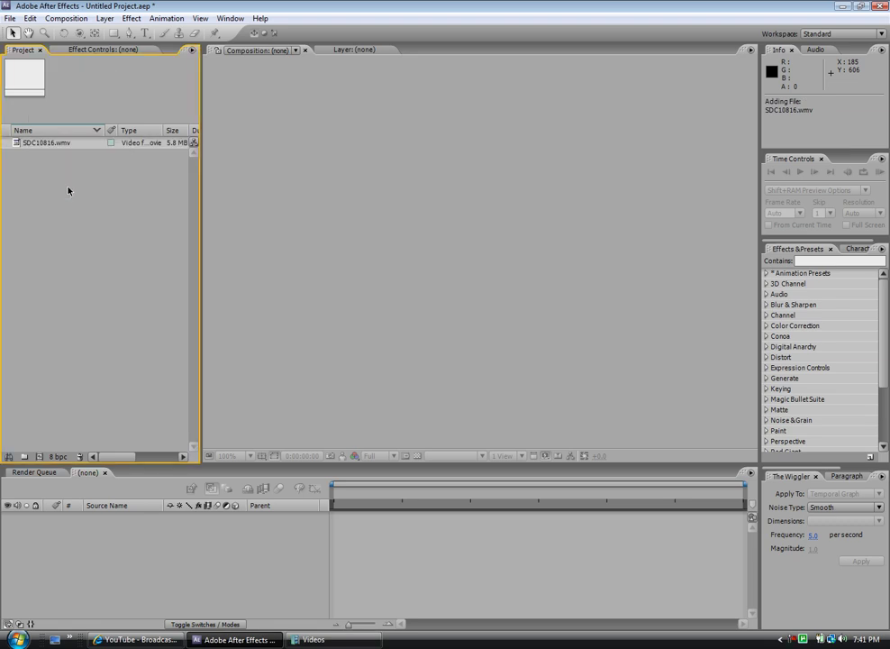
Step: Create a composition from SDC10816.wmv and move the current time to the mid-air jump at 0:00:14:10
{"action": "left_click", "coordinate": [56, 141]}
{"action": "left_click_drag", "start_coordinate": [27, 87], "coordinate": [503, 358]}
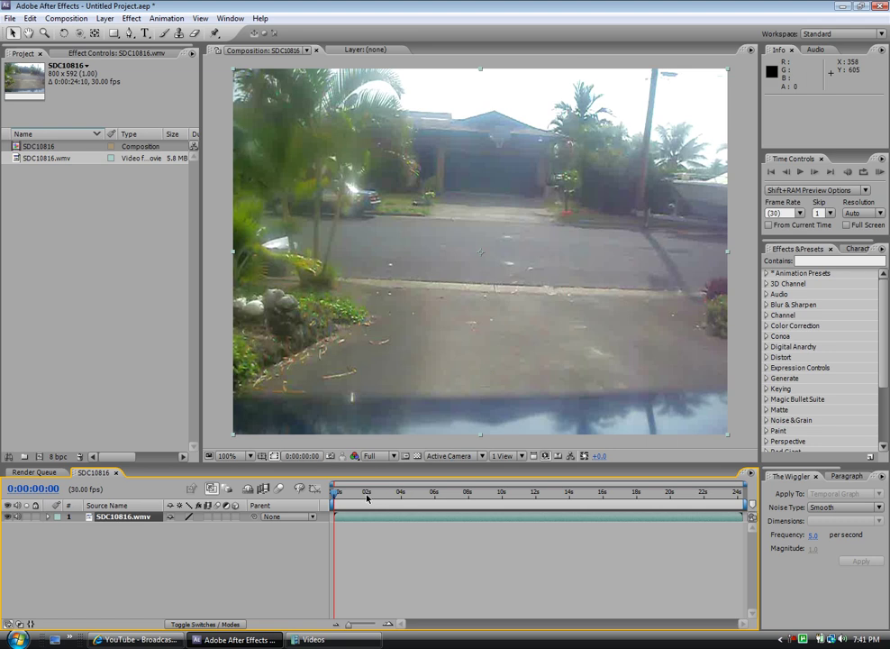
{"action": "left_click_drag", "start_coordinate": [337, 495], "coordinate": [515, 468]}
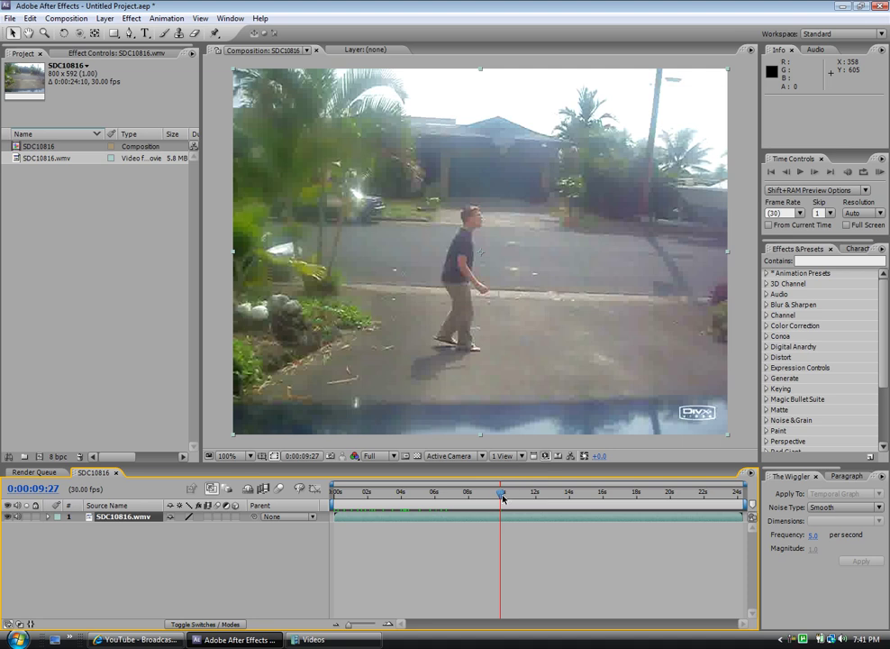
{"action": "left_click_drag", "start_coordinate": [501, 497], "coordinate": [575, 485]}
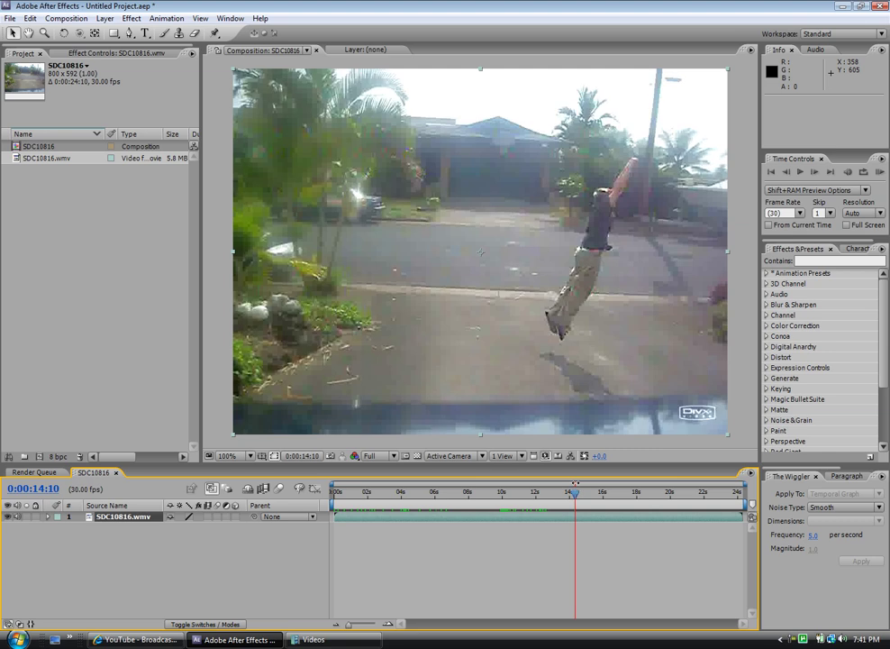
{"action": "left_click", "coordinate": [66, 18]}
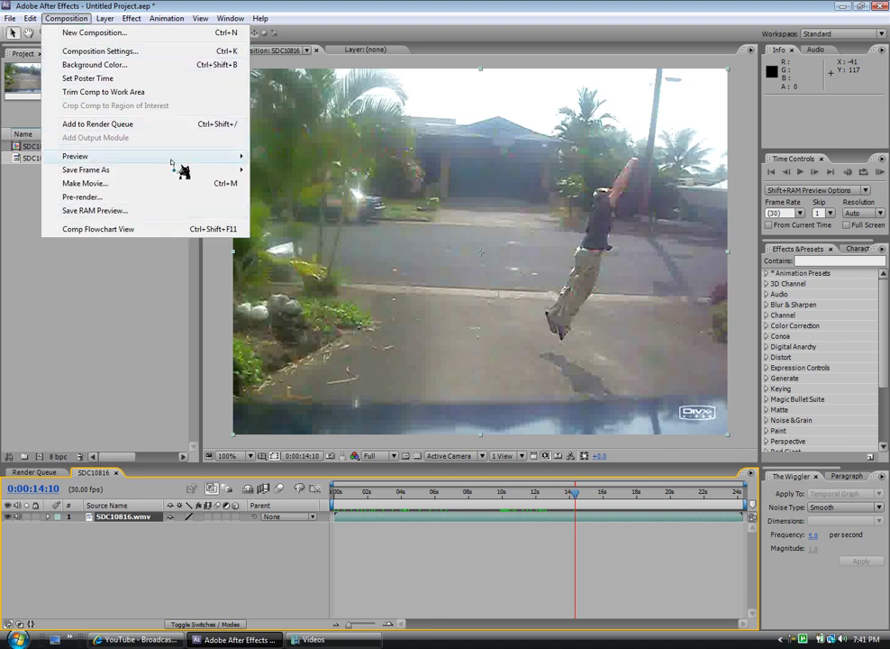
{"action": "mouse_move", "coordinate": [234, 171]}
{"action": "left_click", "coordinate": [300, 189]}
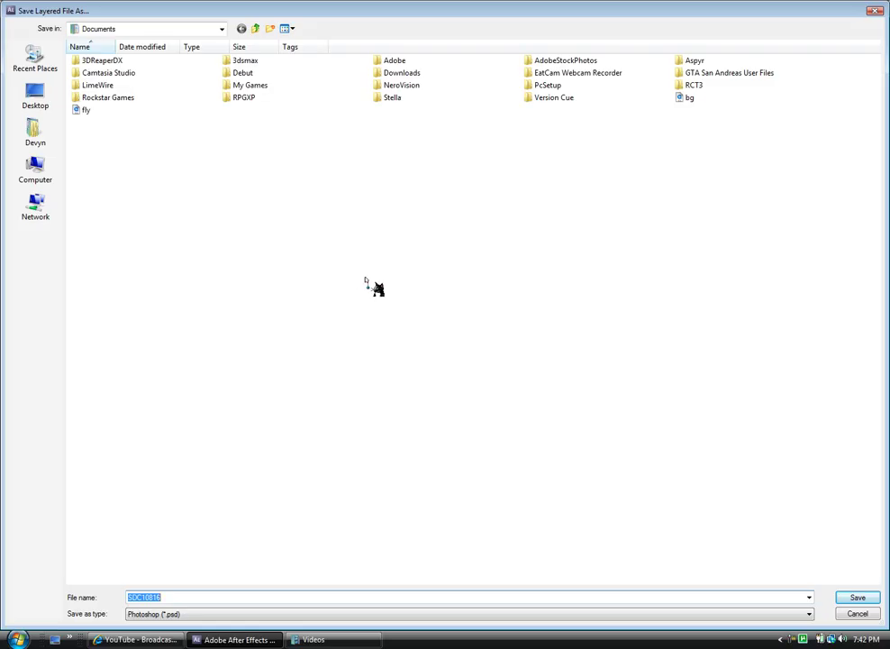
{"action": "type", "text": "fly"}
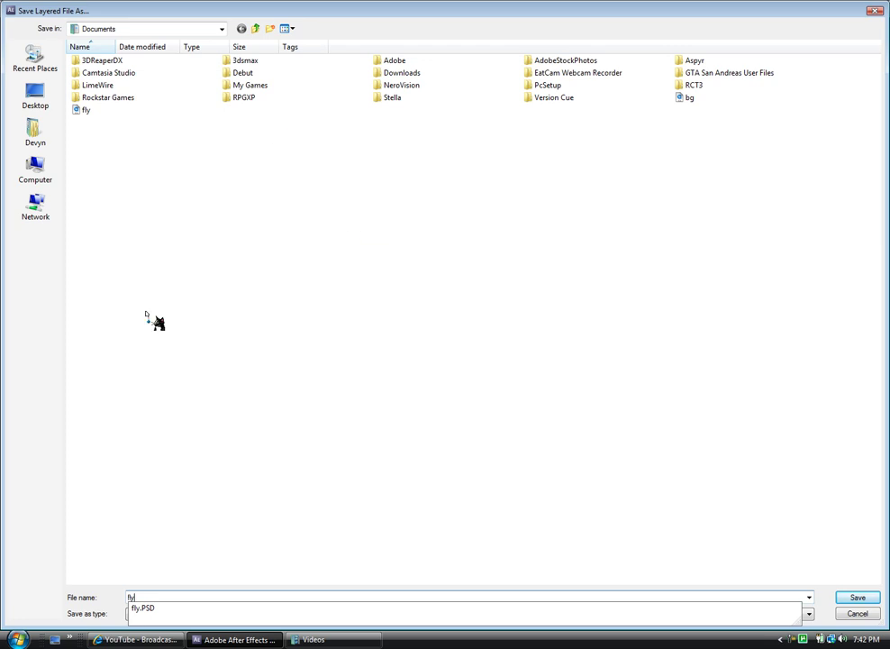
{"action": "left_click", "coordinate": [875, 12]}
Step: Check the empty-background frame at about two seconds, and set the current time to the jump frame at 0:00:14:08
{"action": "left_click_drag", "start_coordinate": [579, 498], "coordinate": [371, 491]}
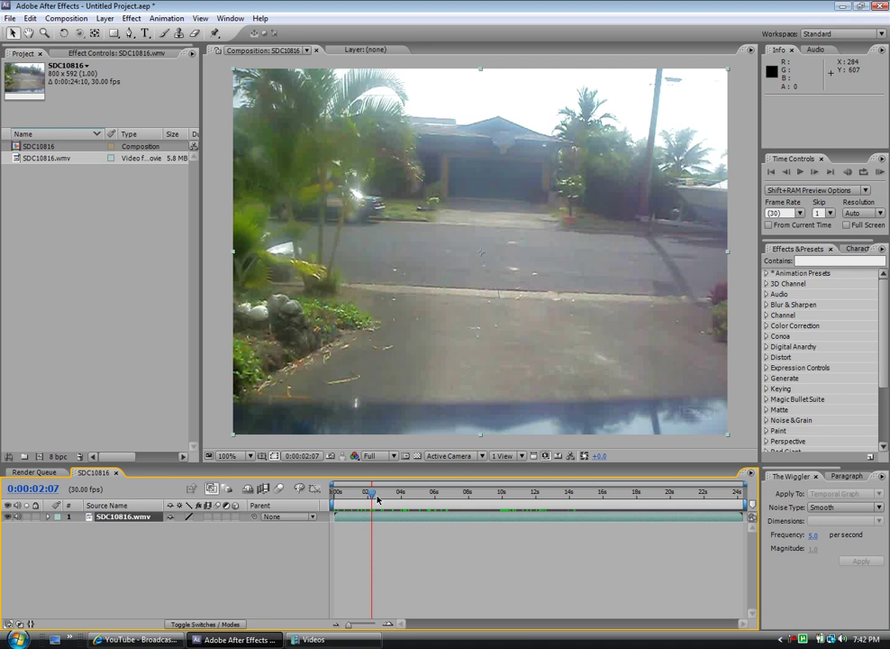
{"action": "left_click_drag", "start_coordinate": [373, 498], "coordinate": [577, 511]}
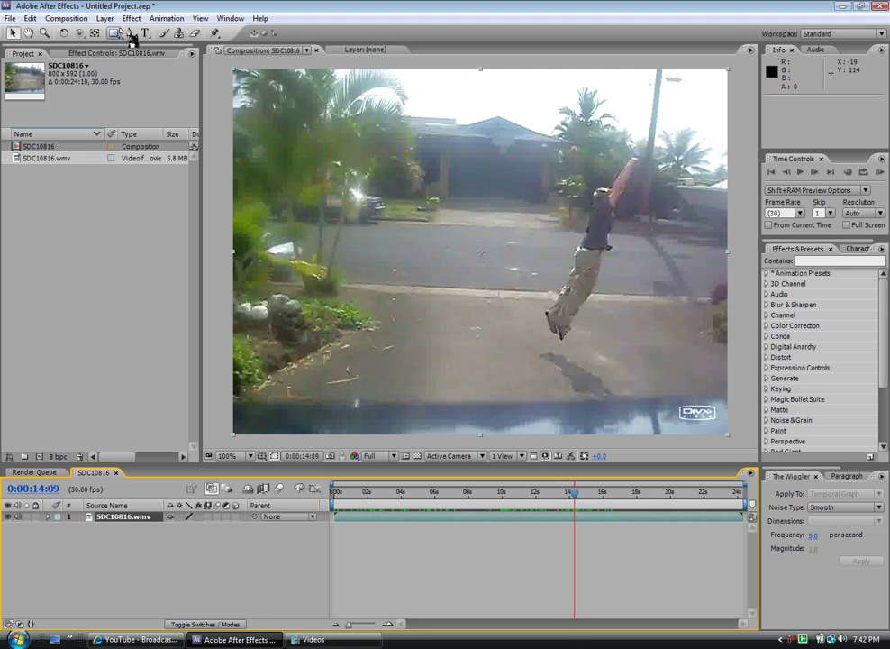
{"action": "left_click", "coordinate": [574, 494]}
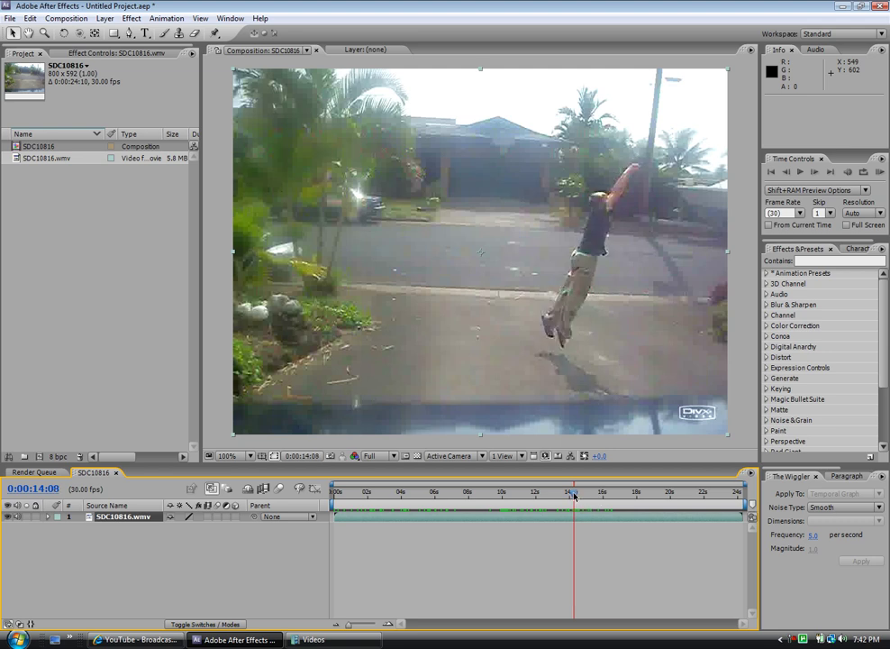
{"action": "left_click_drag", "start_coordinate": [572, 495], "coordinate": [574, 495]}
Step: Start a multiple-file import and browse to the Documents folder
{"action": "left_click", "coordinate": [11, 18]}
{"action": "left_click", "coordinate": [10, 18]}
{"action": "left_click", "coordinate": [11, 18]}
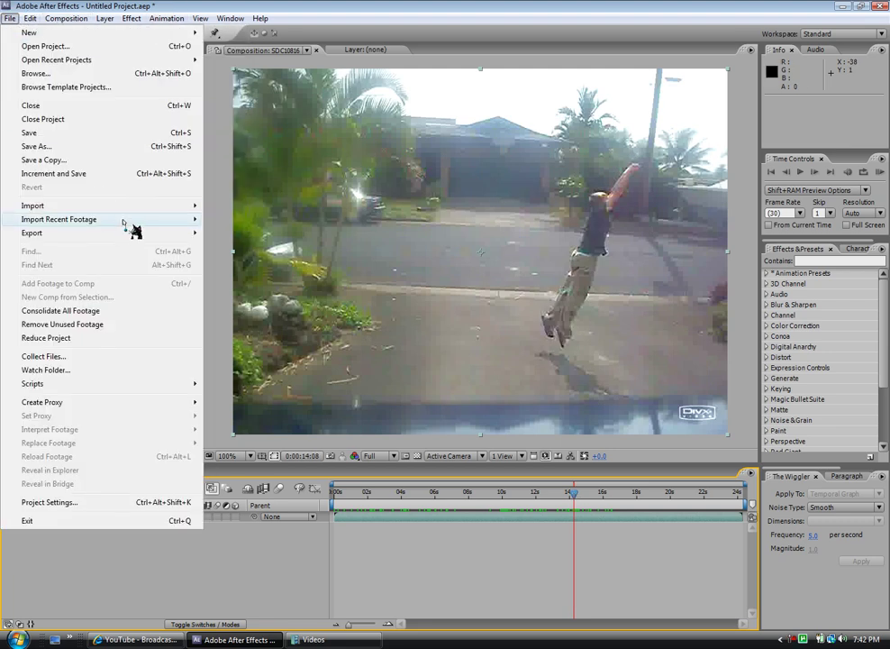
{"action": "mouse_move", "coordinate": [167, 208]}
{"action": "left_click", "coordinate": [246, 220]}
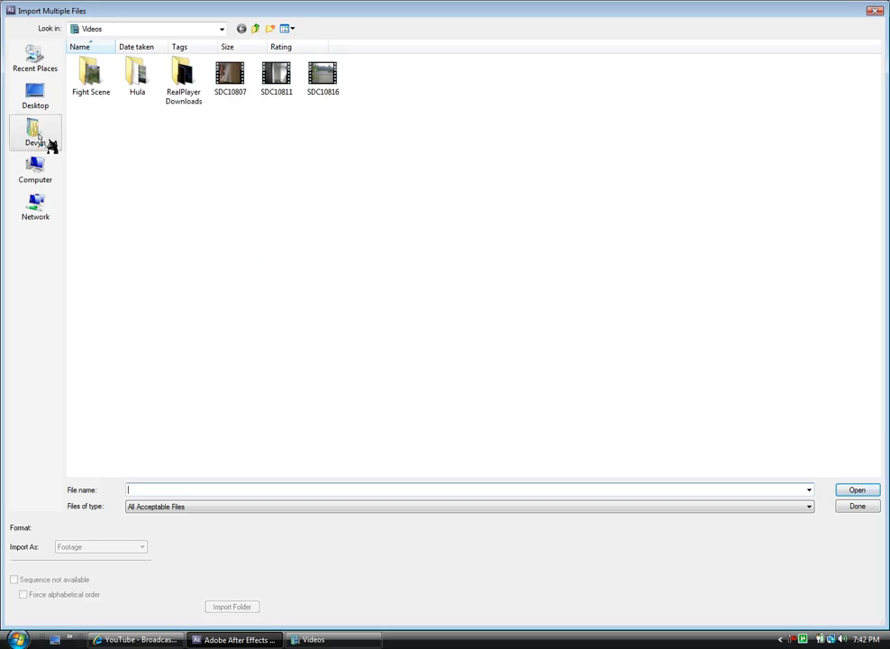
{"action": "left_click", "coordinate": [54, 102]}
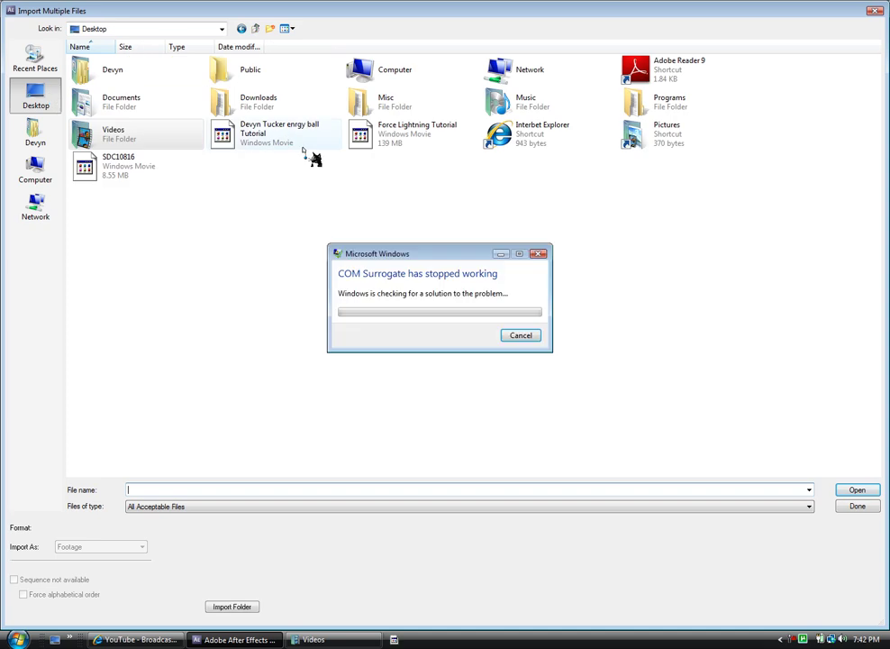
{"action": "double_click", "coordinate": [133, 101]}
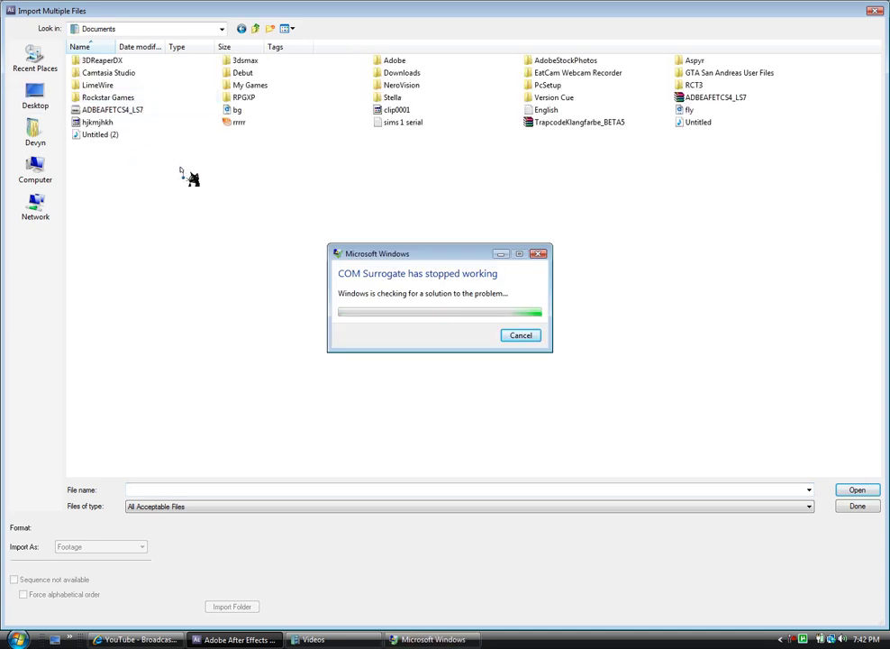
Step: Import bg.PSD and fly.PSD as footage with merged layers, dismissing the COM Surrogate error
{"action": "left_click", "coordinate": [252, 111]}
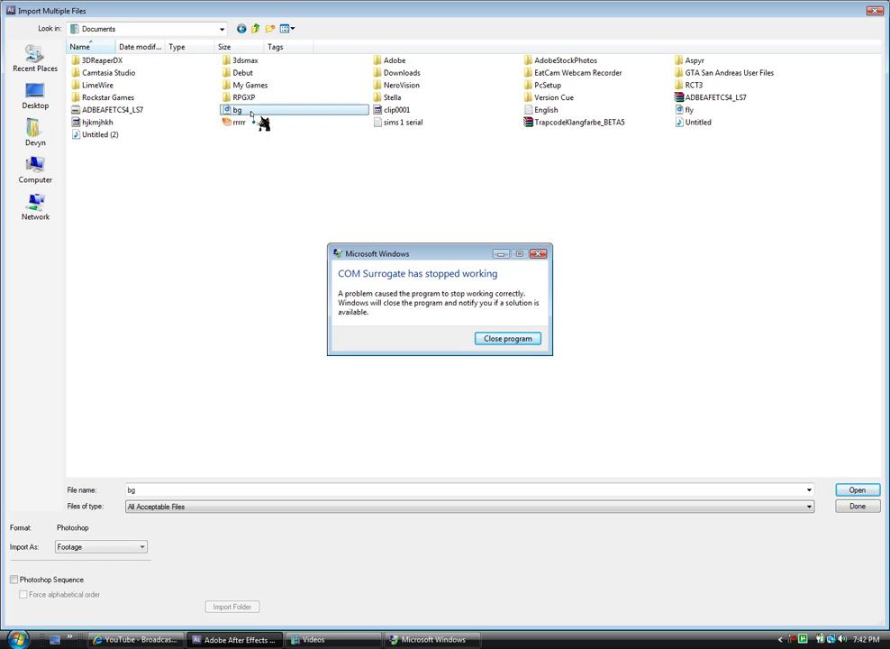
{"action": "left_click", "coordinate": [700, 111], "text": "ctrl"}
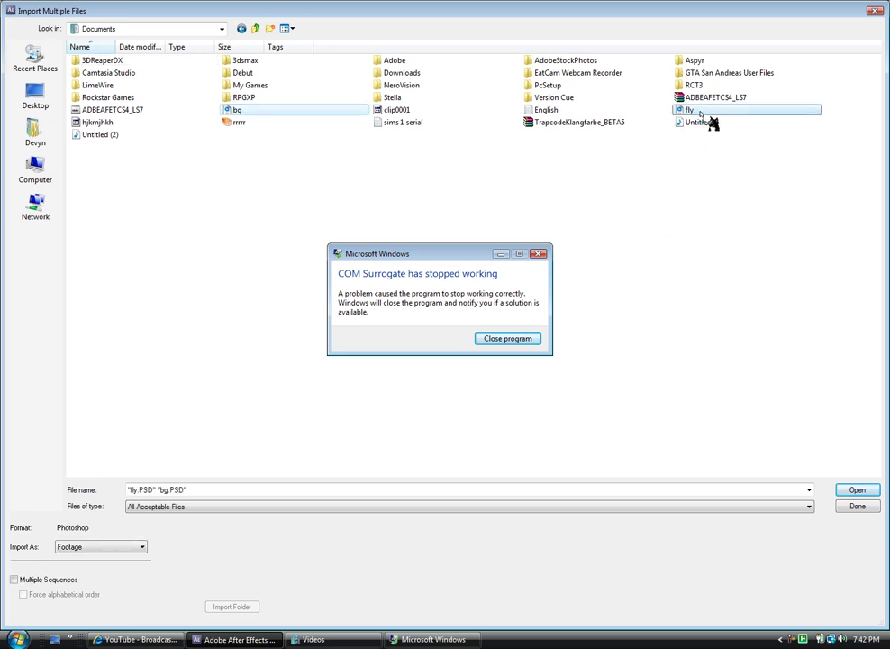
{"action": "left_click", "coordinate": [858, 490]}
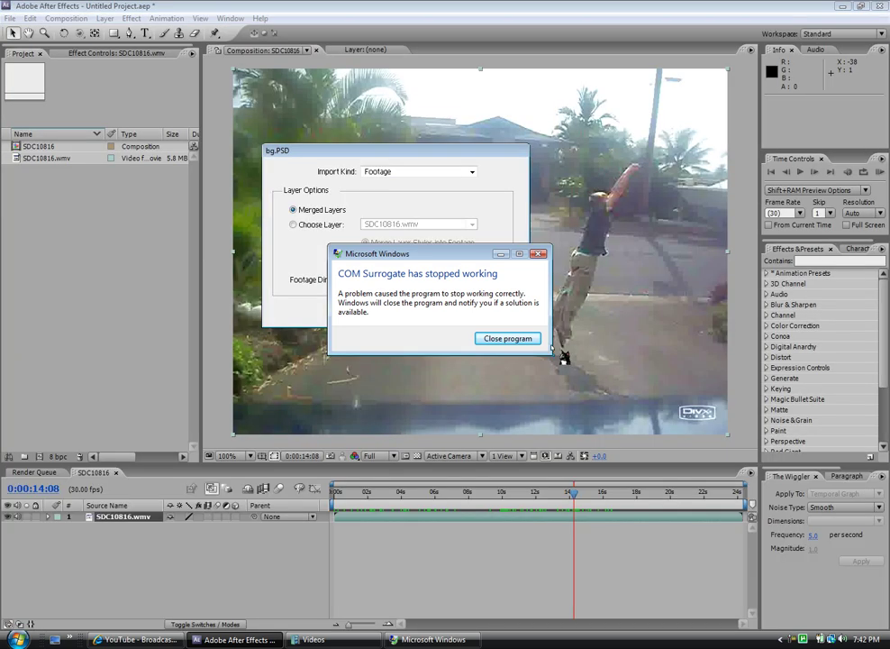
{"action": "left_click", "coordinate": [511, 337]}
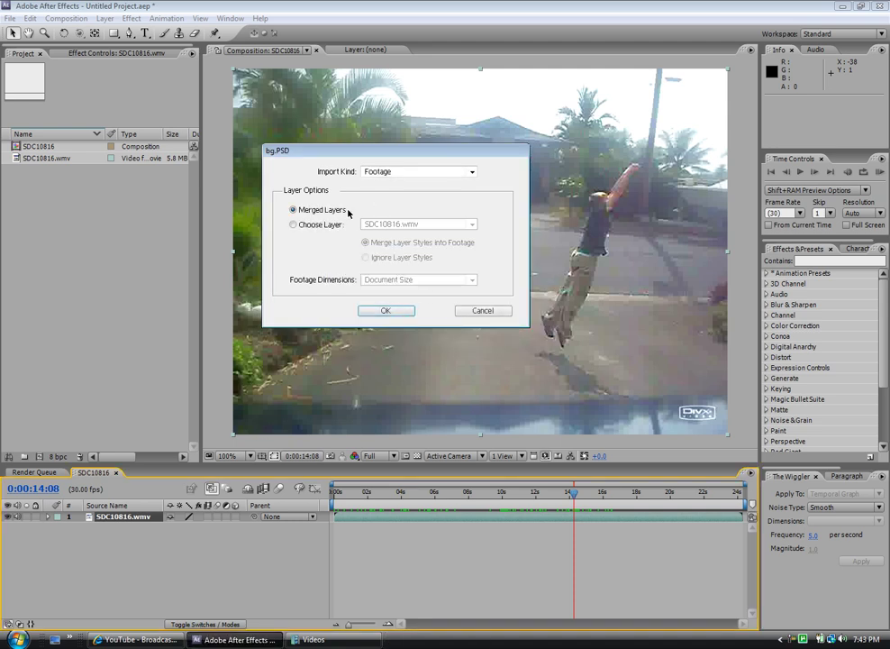
{"action": "left_click", "coordinate": [385, 311]}
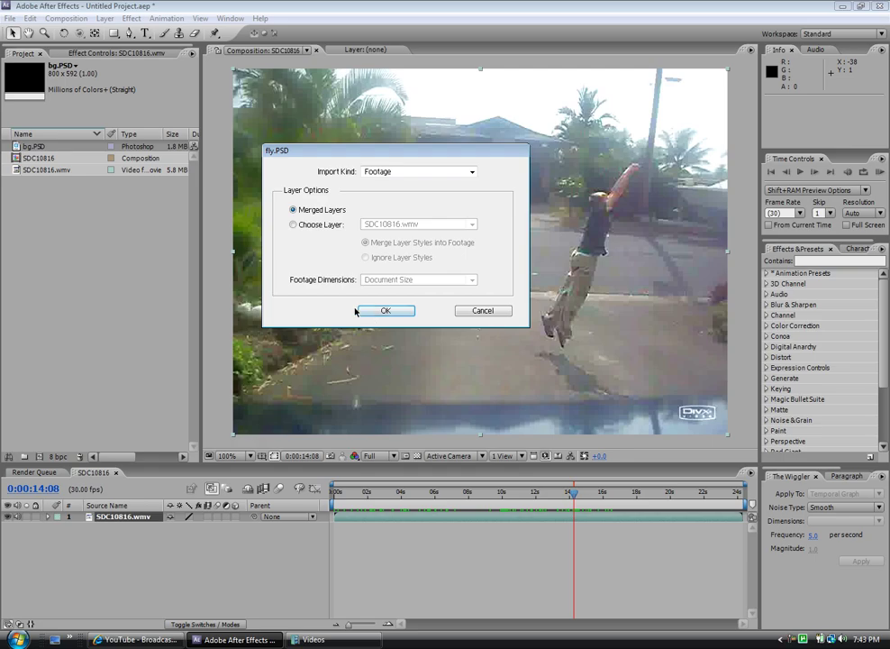
{"action": "left_click", "coordinate": [359, 311]}
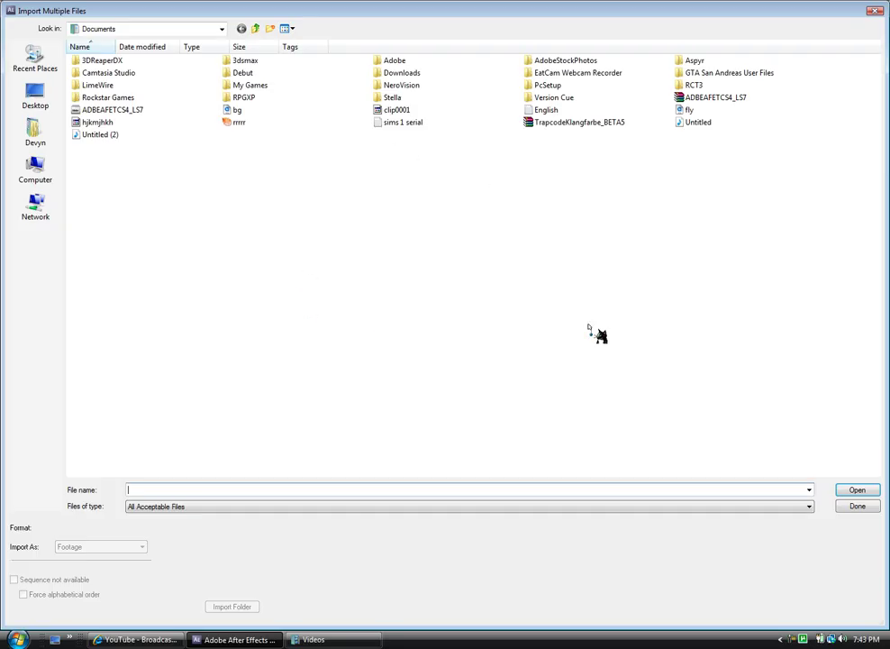
Step: Import fly.PSD a second time as merged footage, close the import, and delete the duplicate from the project
{"action": "left_click", "coordinate": [703, 110]}
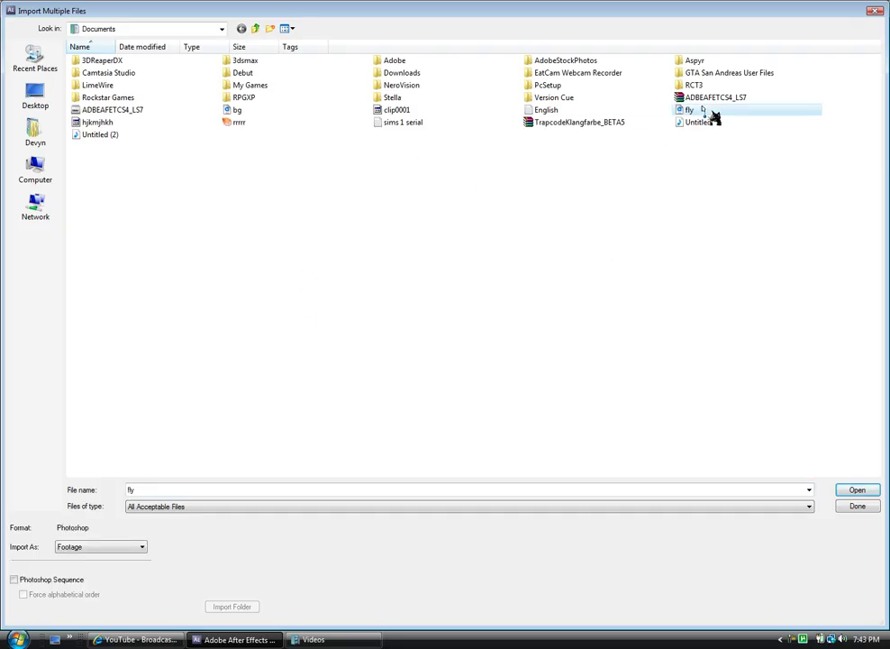
{"action": "left_click", "coordinate": [870, 491]}
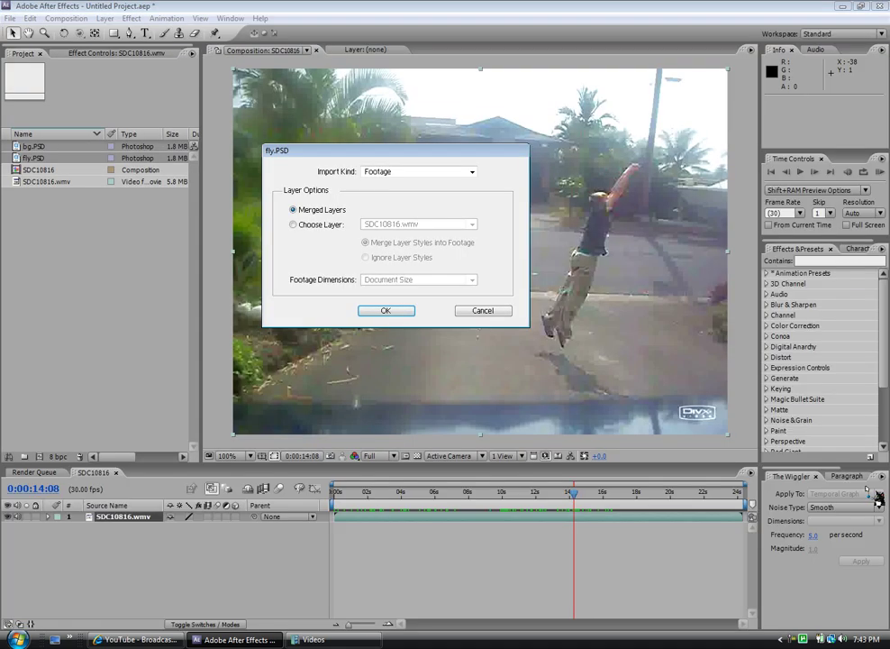
{"action": "left_click", "coordinate": [388, 311]}
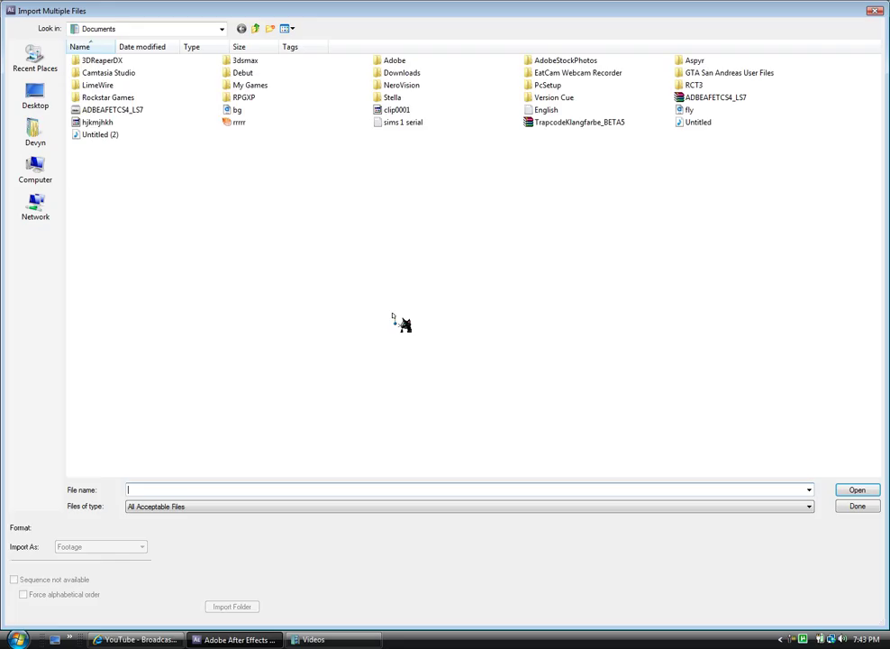
{"action": "left_click", "coordinate": [874, 11]}
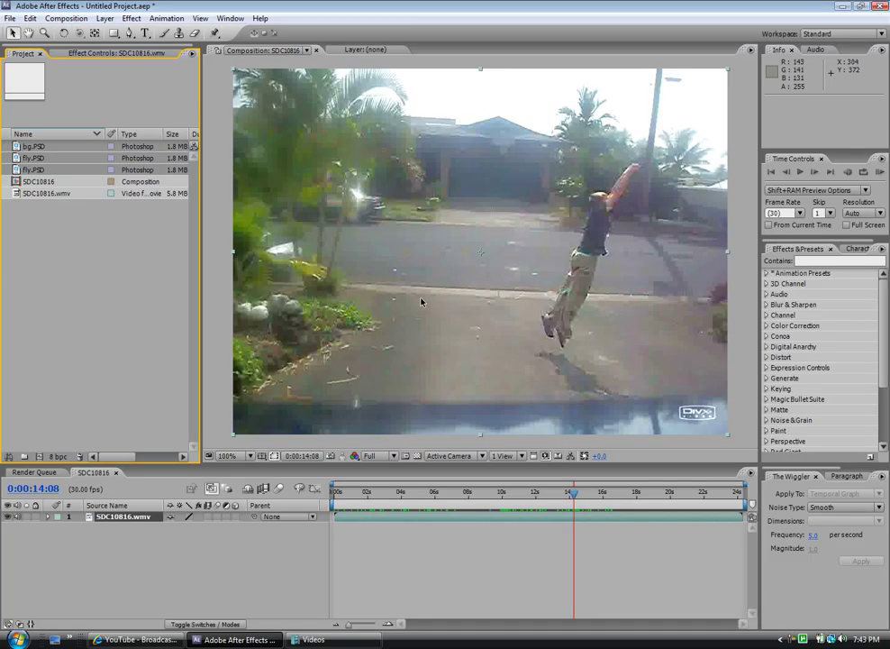
{"action": "left_click", "coordinate": [49, 173]}
{"action": "key", "text": "Delete"}
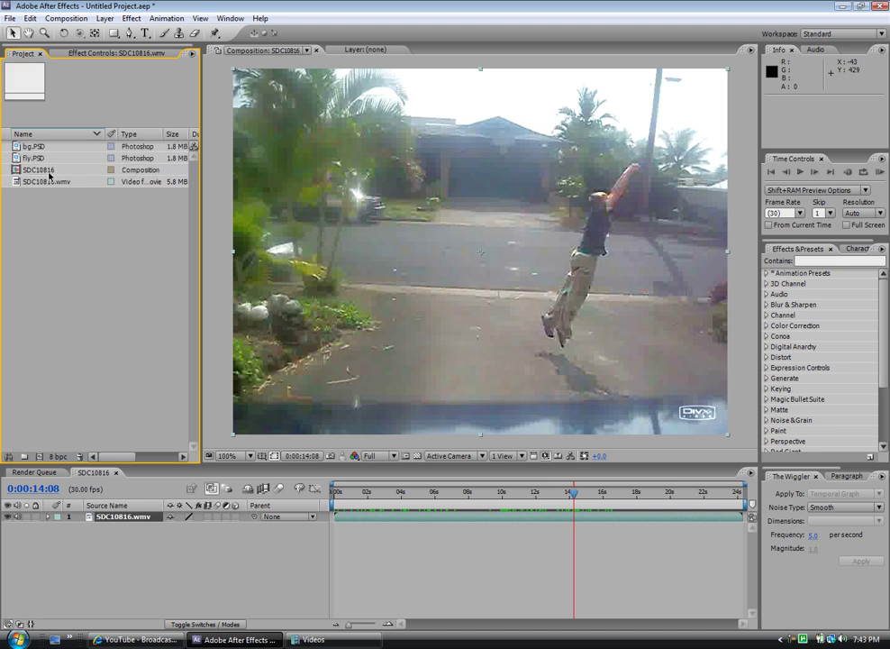
Step: Add fly.PSD above the video layer and trim its start to 0:00:14:08
{"action": "left_click_drag", "start_coordinate": [52, 159], "coordinate": [117, 519]}
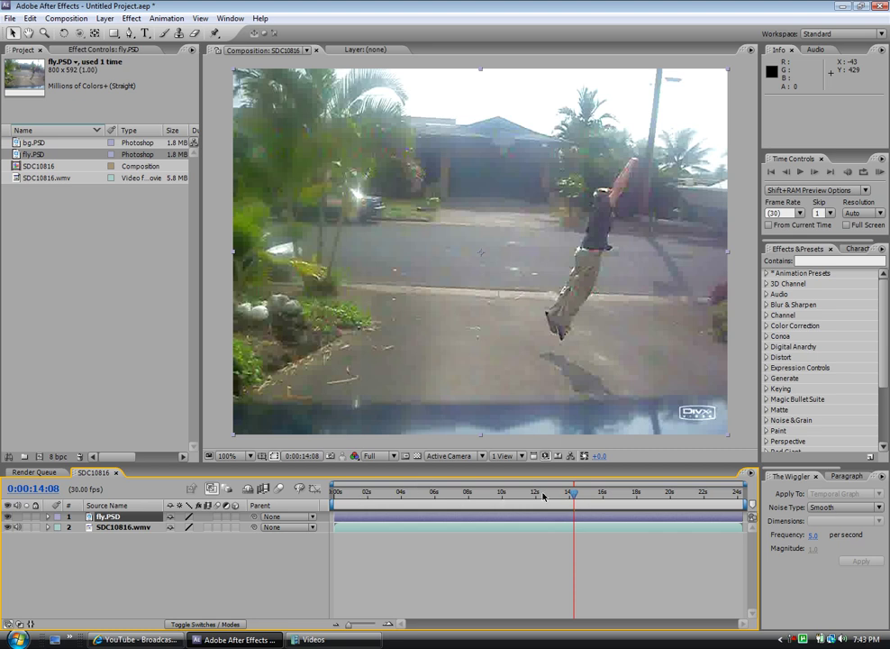
{"action": "left_click_drag", "start_coordinate": [339, 515], "coordinate": [575, 521]}
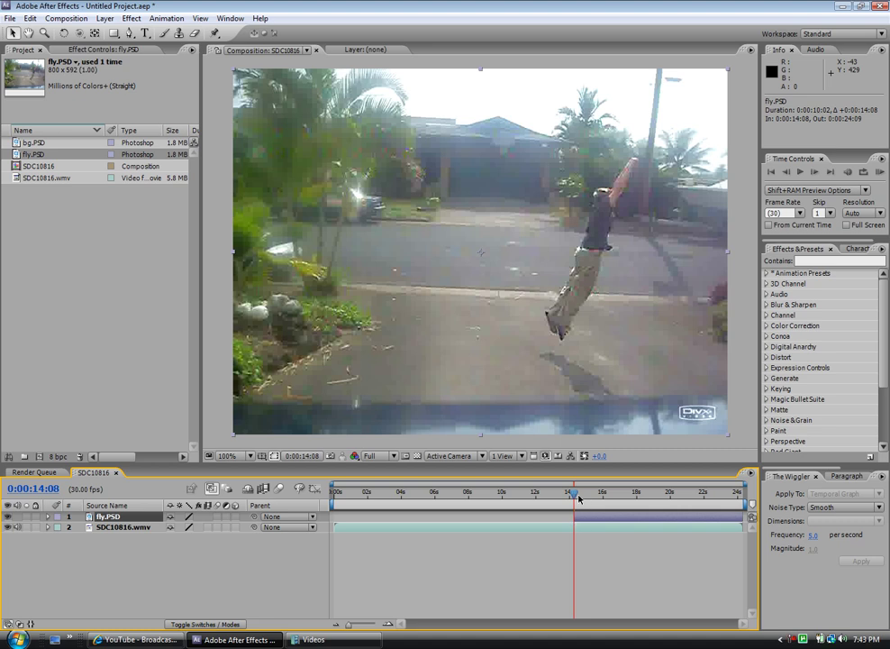
{"action": "mouse_move", "coordinate": [574, 495]}
{"action": "left_mouse_down"}
{"action": "mouse_move", "coordinate": [615, 498]}
{"action": "mouse_move", "coordinate": [585, 501]}
{"action": "mouse_move", "coordinate": [577, 513]}
{"action": "left_mouse_up"}
Step: Place bg.PSD between fly.PSD and the video layer, trim its start to 0:00:14:08, and return the current time there
{"action": "left_click_drag", "start_coordinate": [50, 142], "coordinate": [125, 527]}
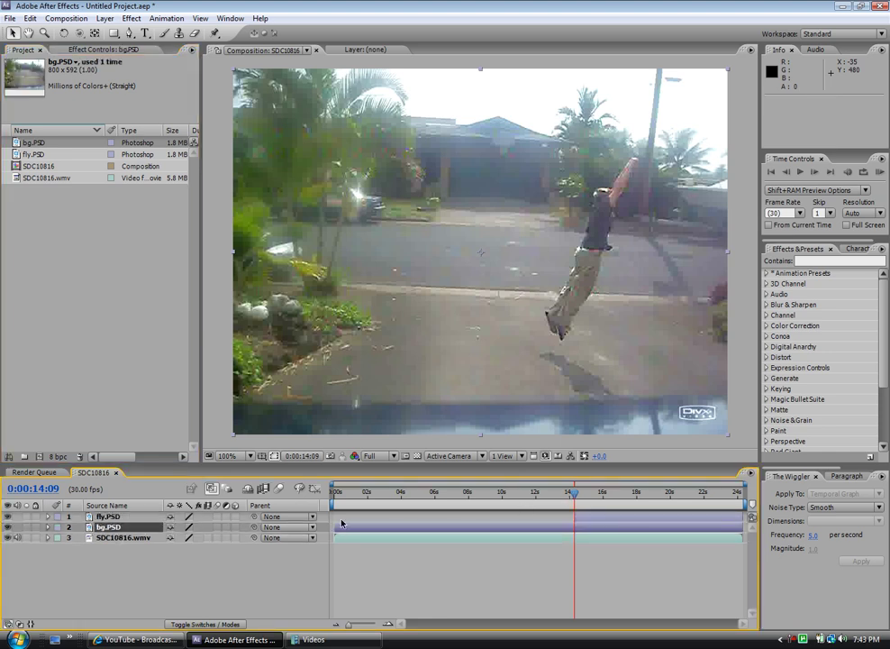
{"action": "left_click_drag", "start_coordinate": [332, 529], "coordinate": [574, 563]}
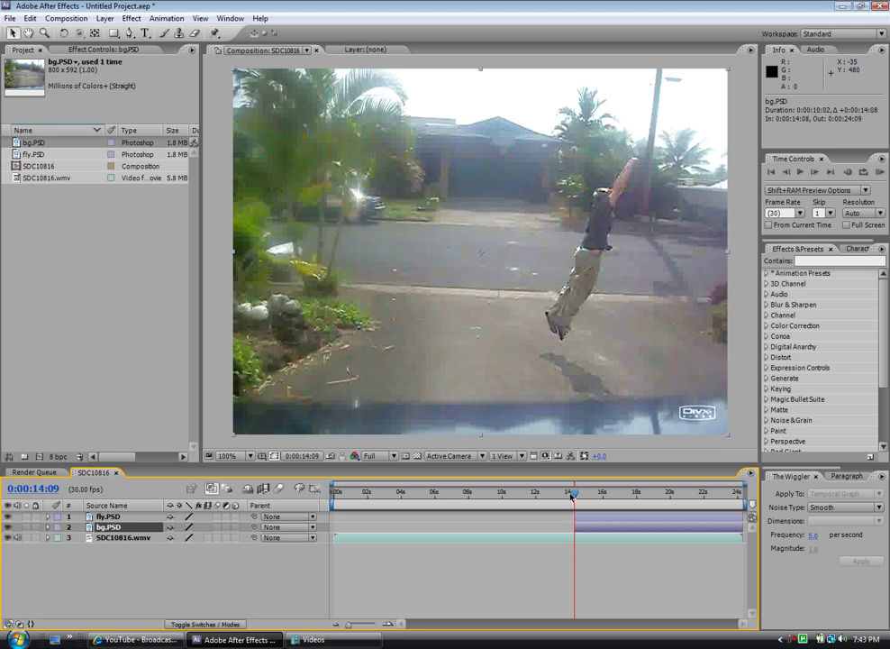
{"action": "mouse_move", "coordinate": [576, 494]}
{"action": "left_mouse_down"}
{"action": "mouse_move", "coordinate": [506, 493]}
{"action": "mouse_move", "coordinate": [579, 486]}
{"action": "mouse_move", "coordinate": [571, 494]}
{"action": "left_mouse_up"}
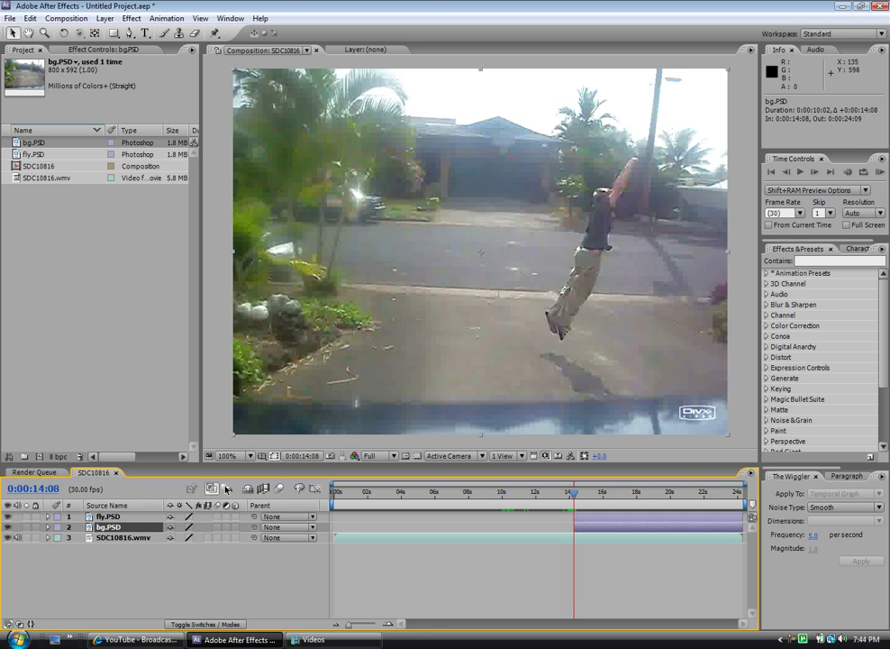
Step: Add a new mask to the fly.PSD layer
{"action": "left_click", "coordinate": [129, 519]}
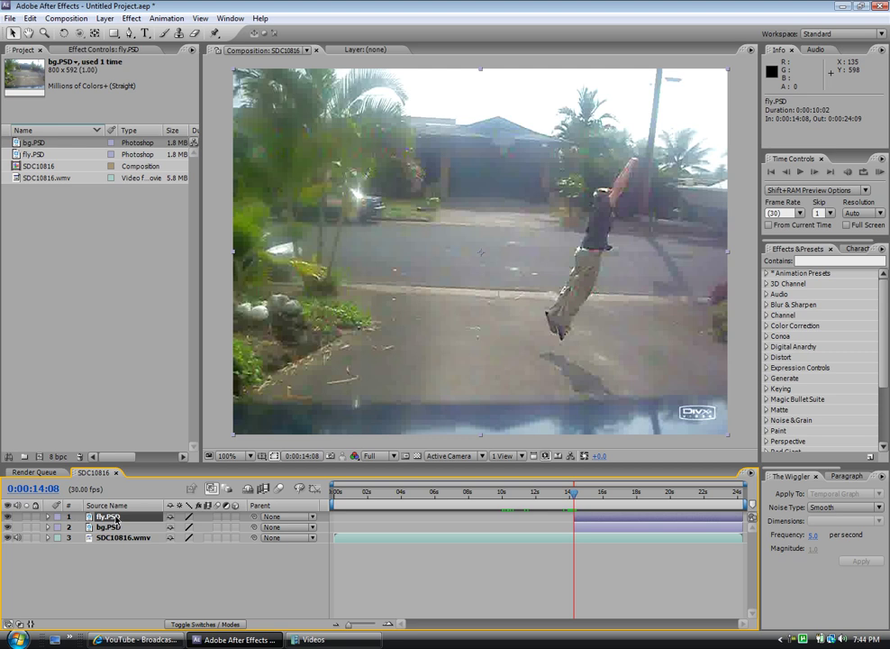
{"action": "right_click", "coordinate": [116, 520]}
{"action": "mouse_move", "coordinate": [252, 295]}
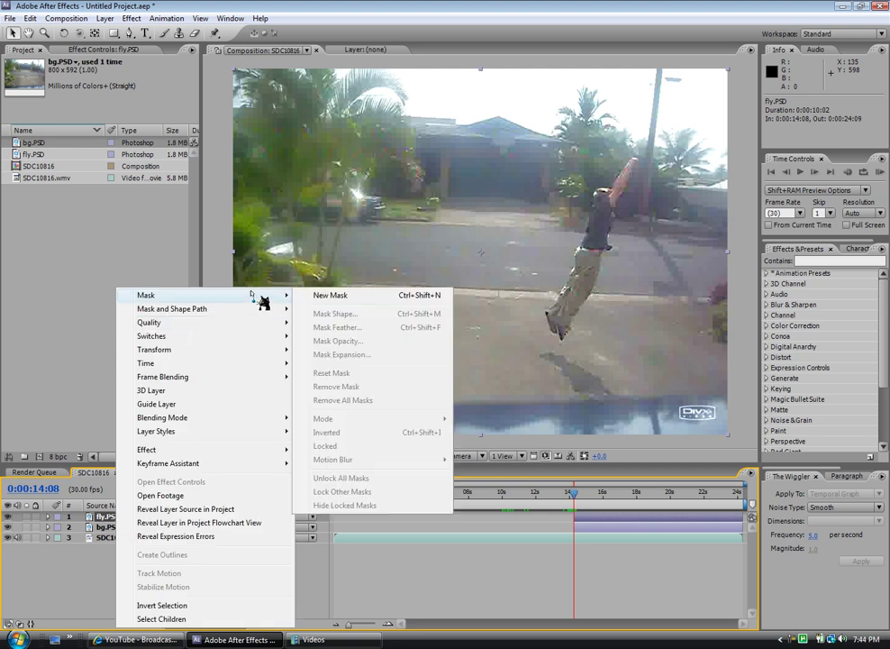
{"action": "left_click", "coordinate": [317, 295]}
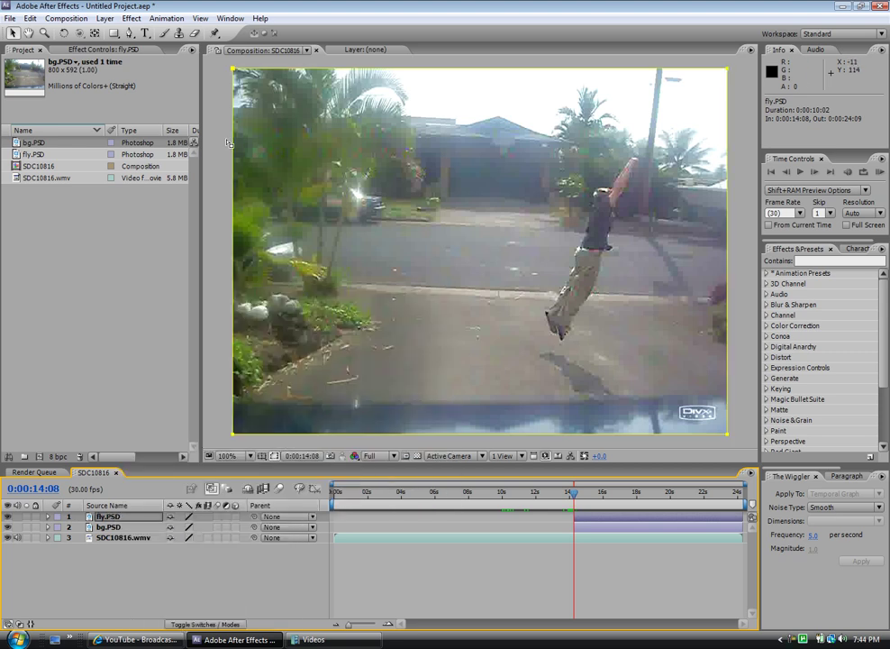
Step: Trace a closed mask around the jumping person on fly.PSD with the Pen tool and remove the full-frame mask's two upper corner points
{"action": "left_click", "coordinate": [133, 34]}
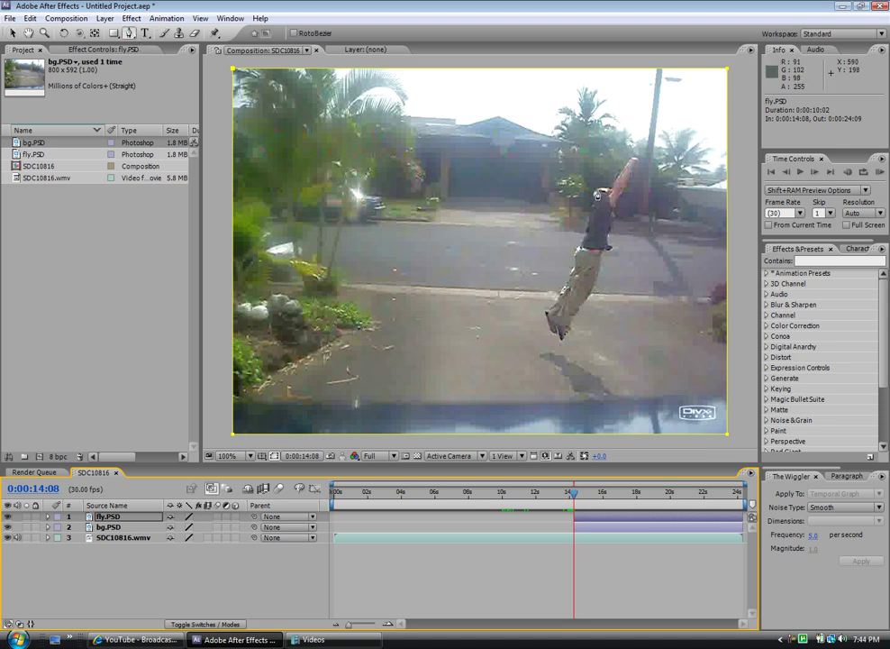
{"action": "left_click", "coordinate": [597, 190]}
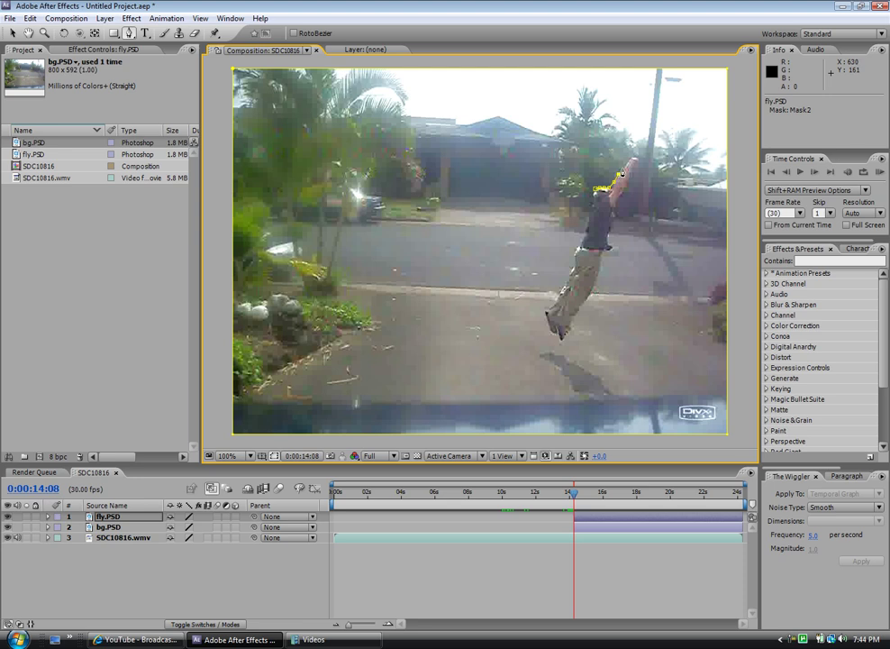
{"action": "left_click", "coordinate": [626, 167]}
{"action": "left_click", "coordinate": [620, 195]}
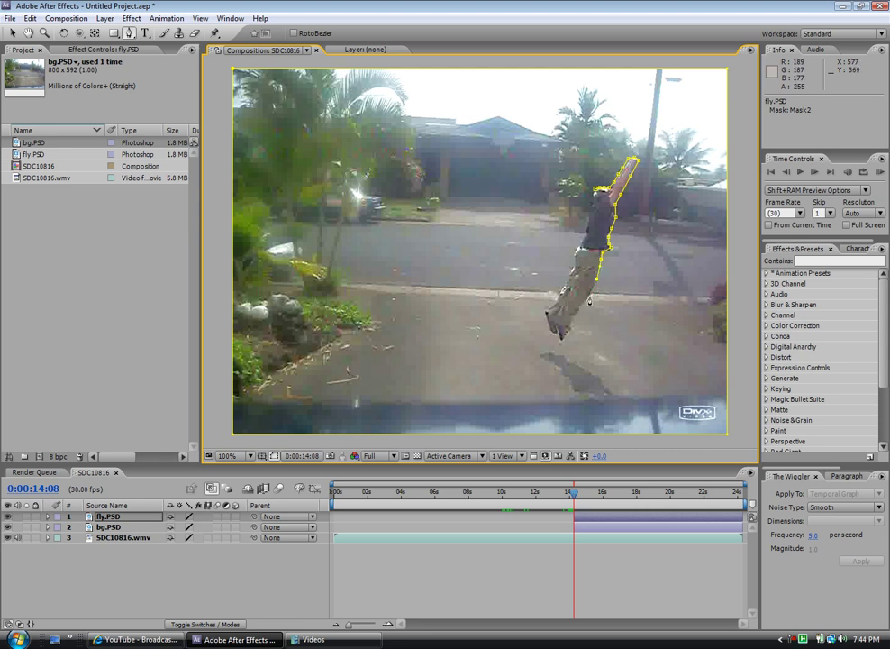
{"action": "left_click", "coordinate": [581, 306]}
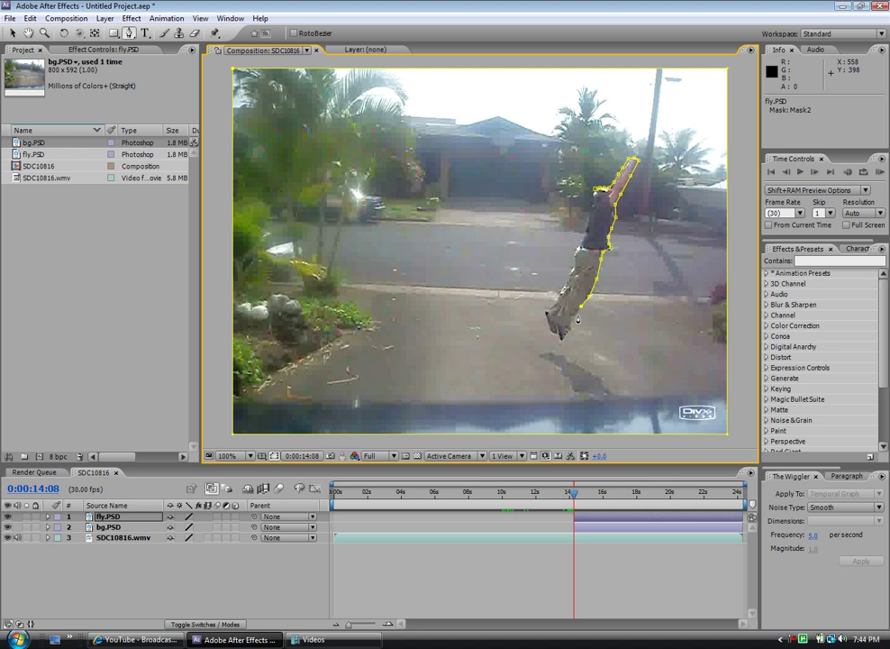
{"action": "left_click", "coordinate": [564, 336]}
{"action": "left_click", "coordinate": [548, 329]}
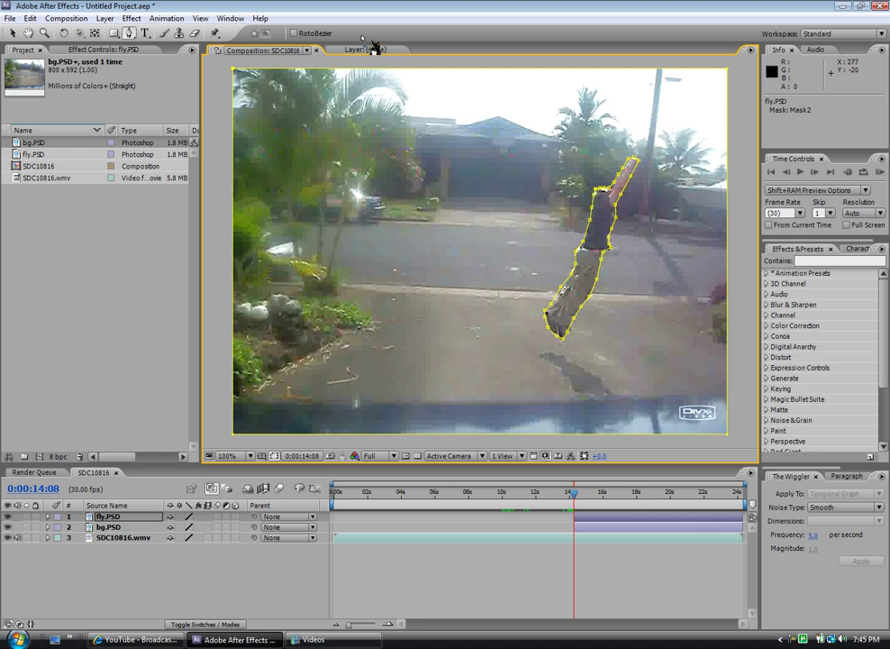
{"action": "left_click", "coordinate": [233, 69]}
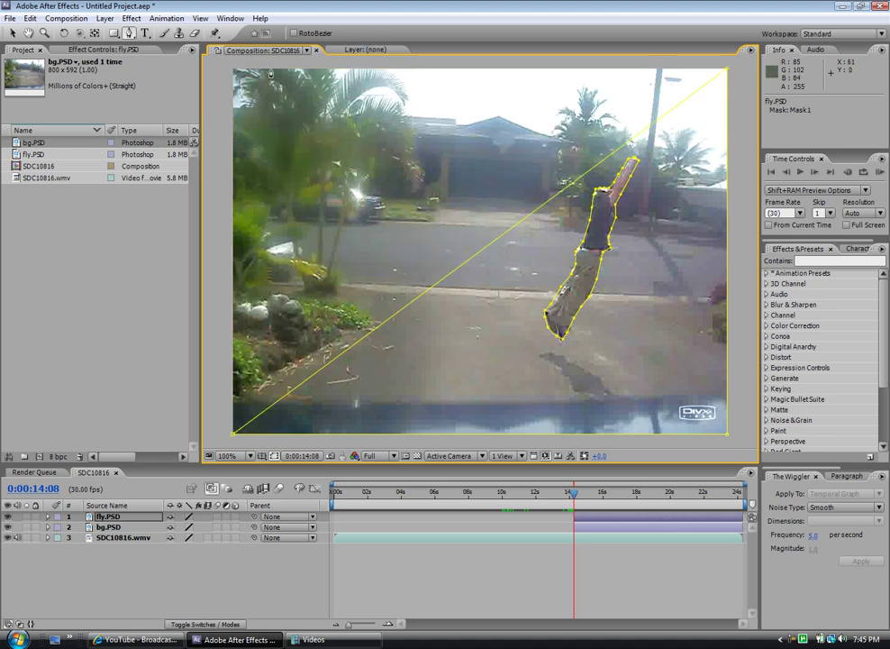
{"action": "key", "text": "ctrl+z"}
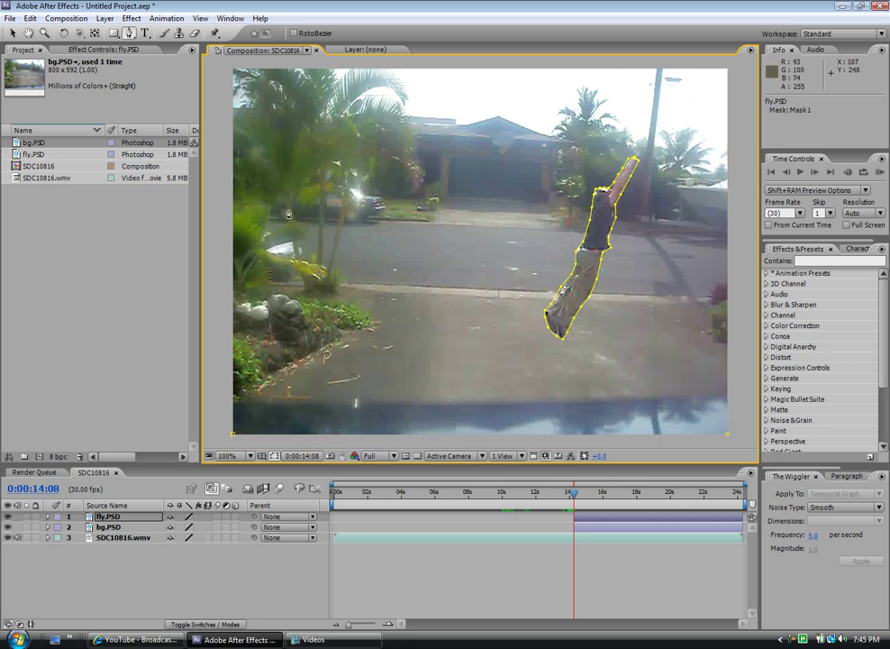
Step: Apply Fast Blur to the fly.PSD layer and set its Blurriness to 6.0
{"action": "left_click", "coordinate": [132, 18]}
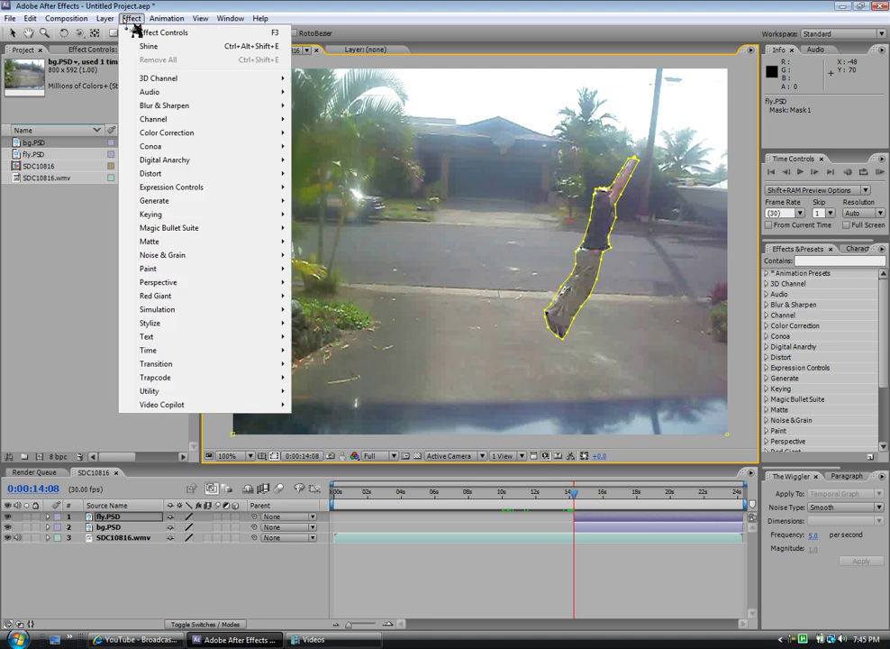
{"action": "mouse_move", "coordinate": [245, 106]}
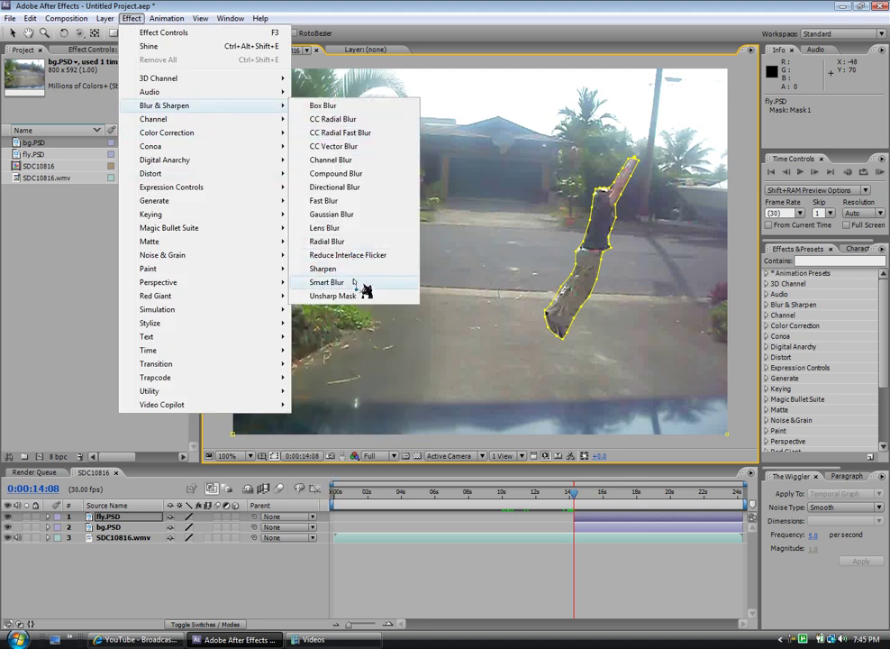
{"action": "left_click", "coordinate": [361, 201]}
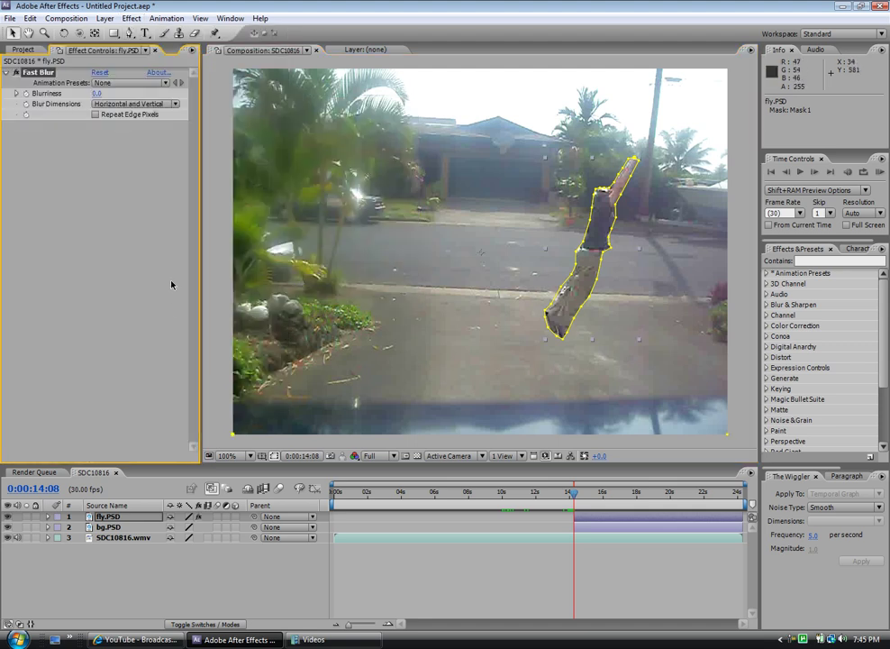
{"action": "left_click_drag", "start_coordinate": [97, 94], "coordinate": [102, 94]}
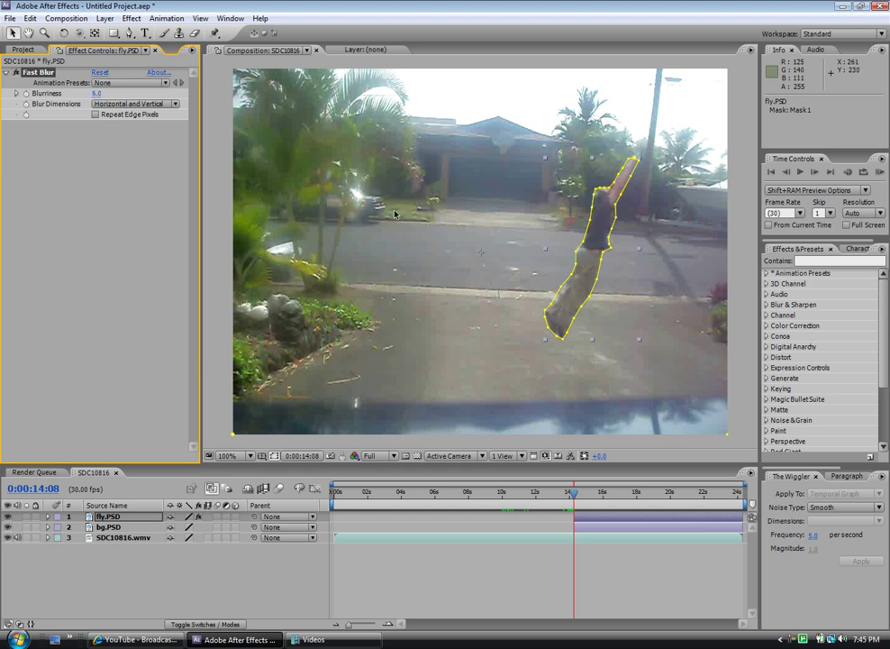
Step: At 0:00:14:09, add keyframes for fly.PSD's Anchor Point, Position, Scale, Rotation and Opacity
{"action": "mouse_move", "coordinate": [575, 497]}
{"action": "left_mouse_down"}
{"action": "mouse_move", "coordinate": [562, 497]}
{"action": "mouse_move", "coordinate": [574, 497]}
{"action": "left_mouse_up"}
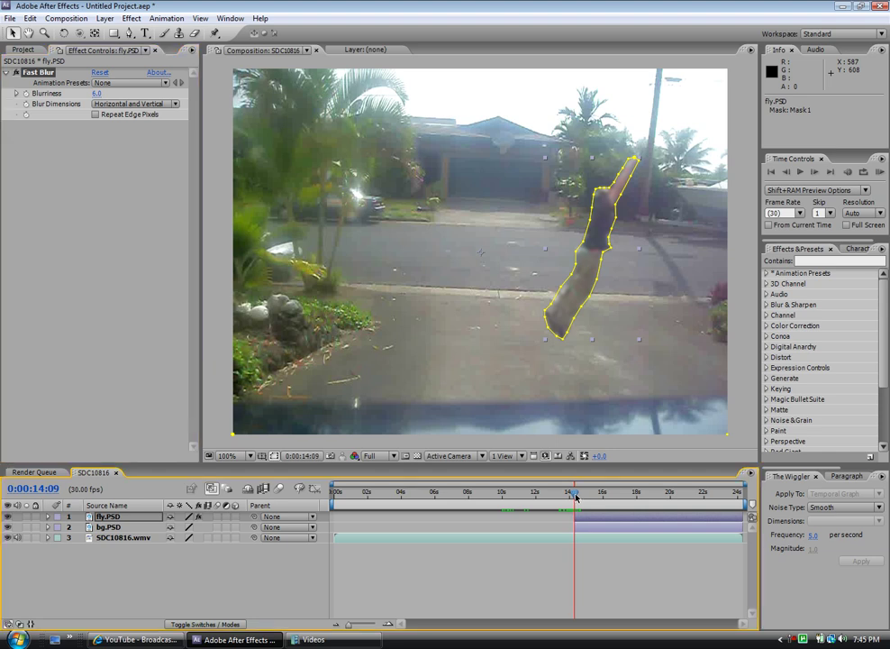
{"action": "left_click", "coordinate": [48, 517]}
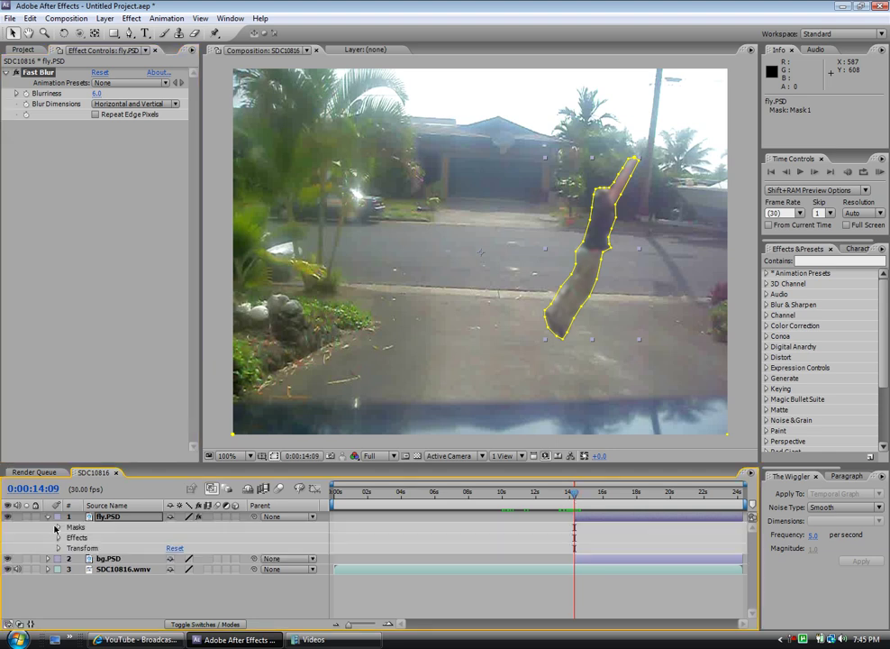
{"action": "left_click", "coordinate": [58, 548]}
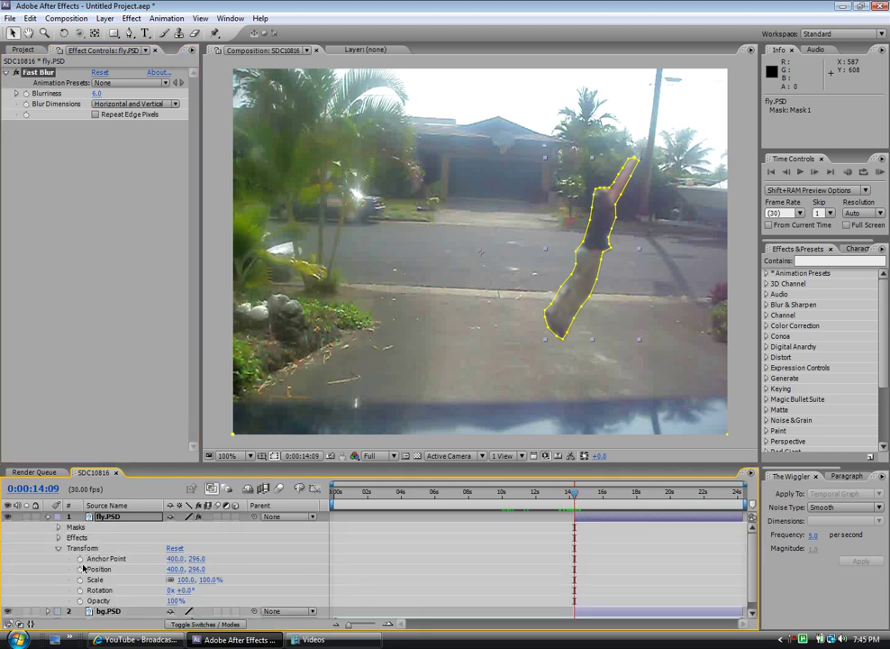
{"action": "left_click", "coordinate": [80, 559]}
{"action": "left_click", "coordinate": [80, 569]}
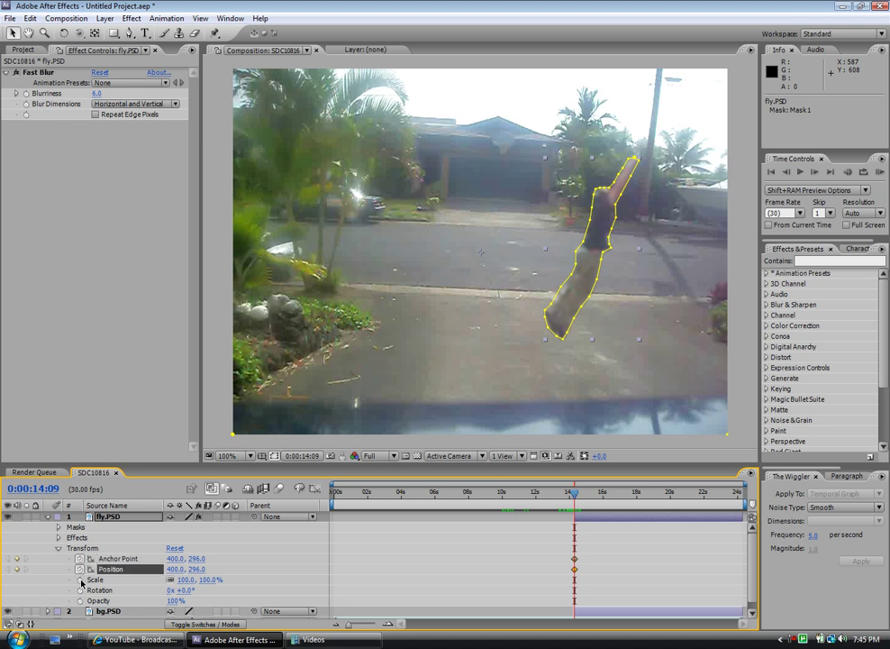
{"action": "left_click", "coordinate": [80, 580]}
{"action": "left_click", "coordinate": [80, 590]}
{"action": "left_click", "coordinate": [81, 601]}
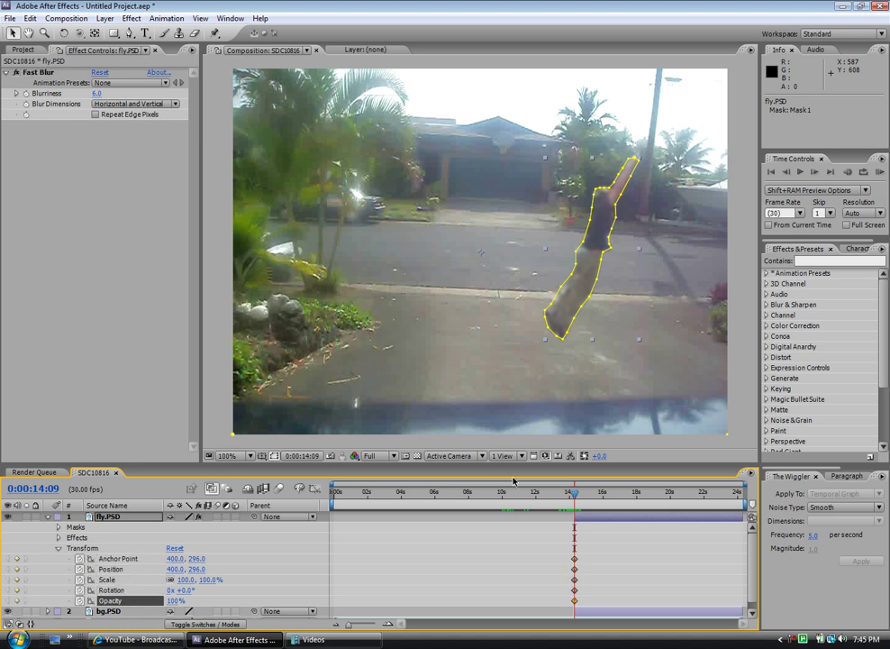
Step: At 0:00:14:29, move fly.PSD up and out of the frame to position 667.0, -143.0, and preview the flight from 0:00:13:17
{"action": "left_click_drag", "start_coordinate": [574, 495], "coordinate": [586, 495]}
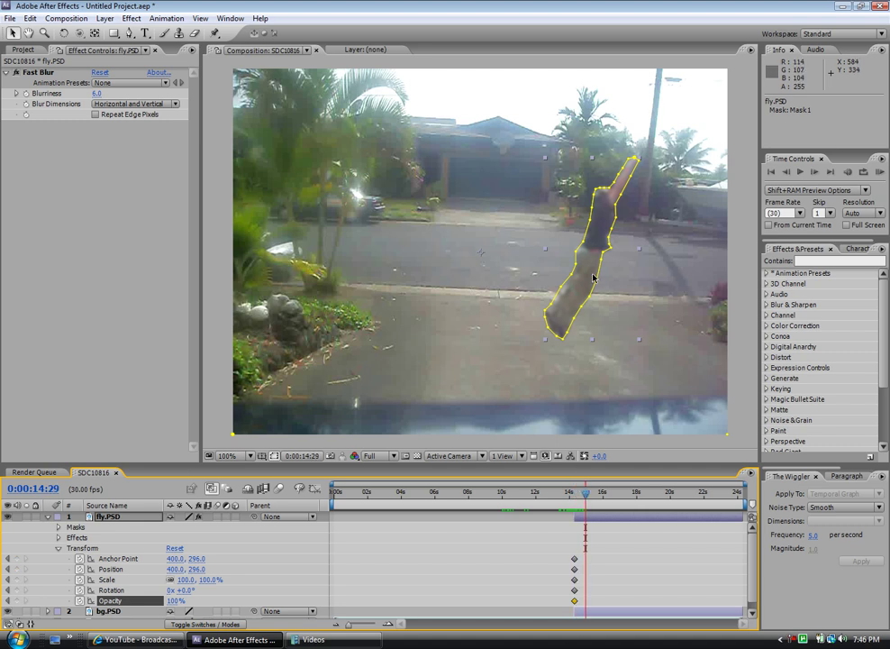
{"action": "left_click_drag", "start_coordinate": [590, 269], "coordinate": [755, 4]}
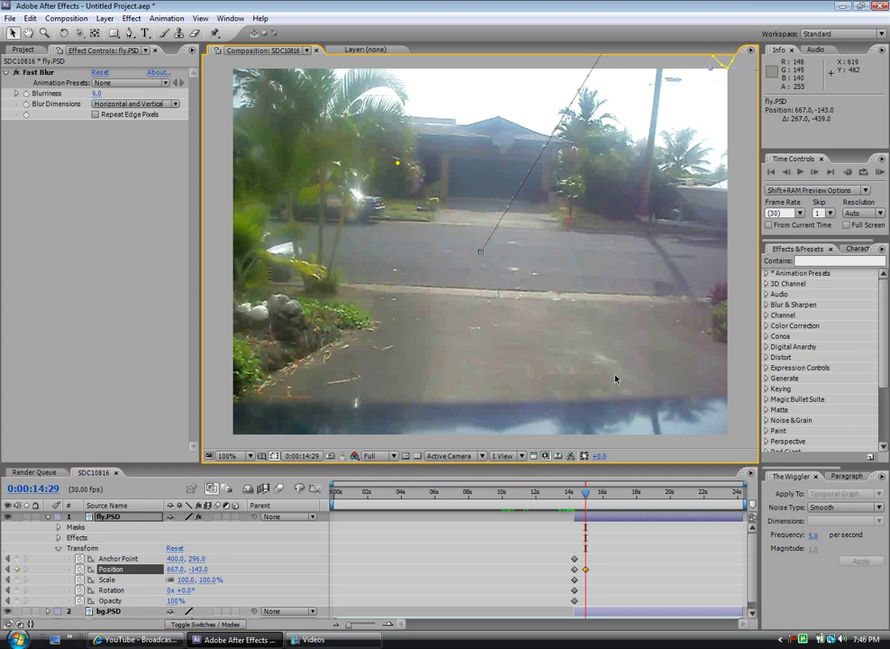
{"action": "left_click_drag", "start_coordinate": [586, 495], "coordinate": [563, 496]}
{"action": "left_click", "coordinate": [801, 172]}
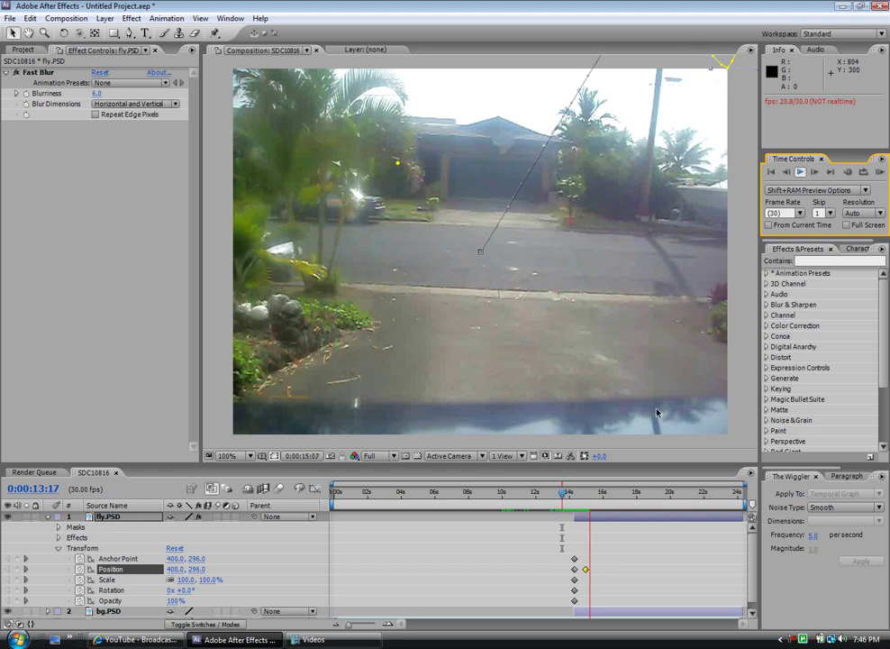
Step: Shift fly.PSD's second Position keyframe slightly earlier to speed up the flight, and preview from 0:00:12:22
{"action": "left_click", "coordinate": [581, 497]}
{"action": "left_click_drag", "start_coordinate": [581, 497], "coordinate": [580, 497]}
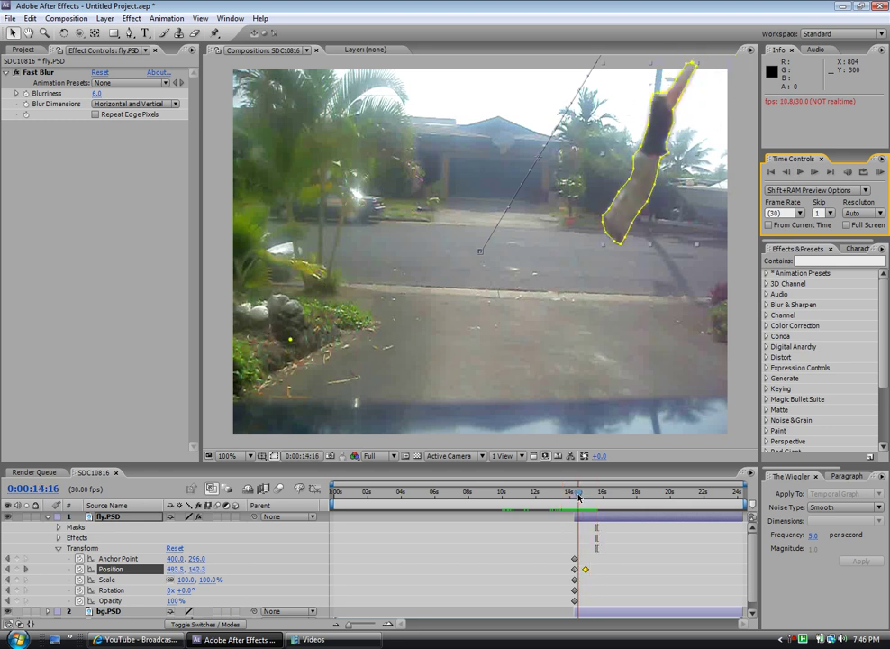
{"action": "left_click_drag", "start_coordinate": [585, 573], "coordinate": [582, 576]}
{"action": "left_click_drag", "start_coordinate": [581, 497], "coordinate": [548, 498]}
{"action": "left_click", "coordinate": [801, 172]}
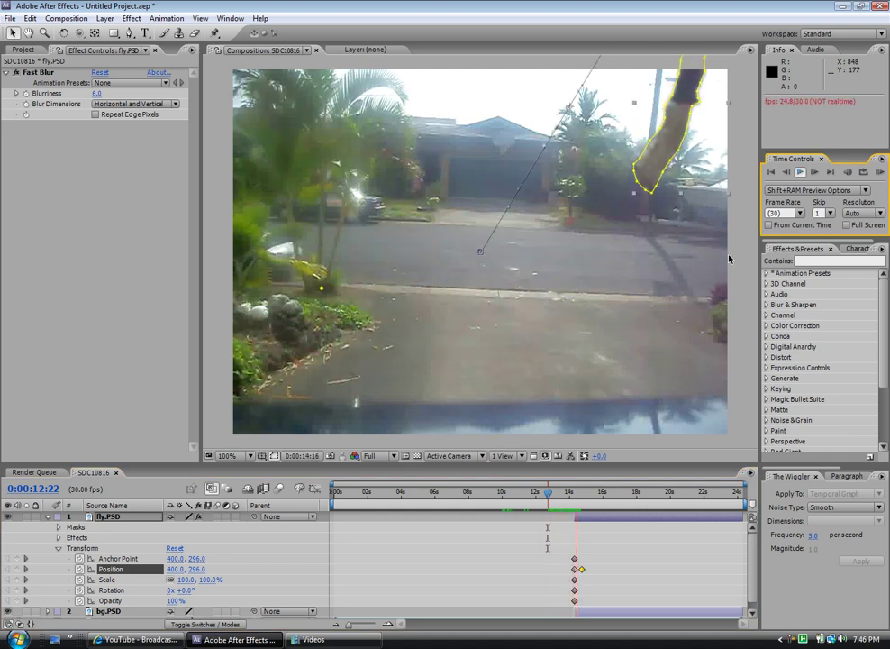
{"action": "left_click", "coordinate": [583, 573]}
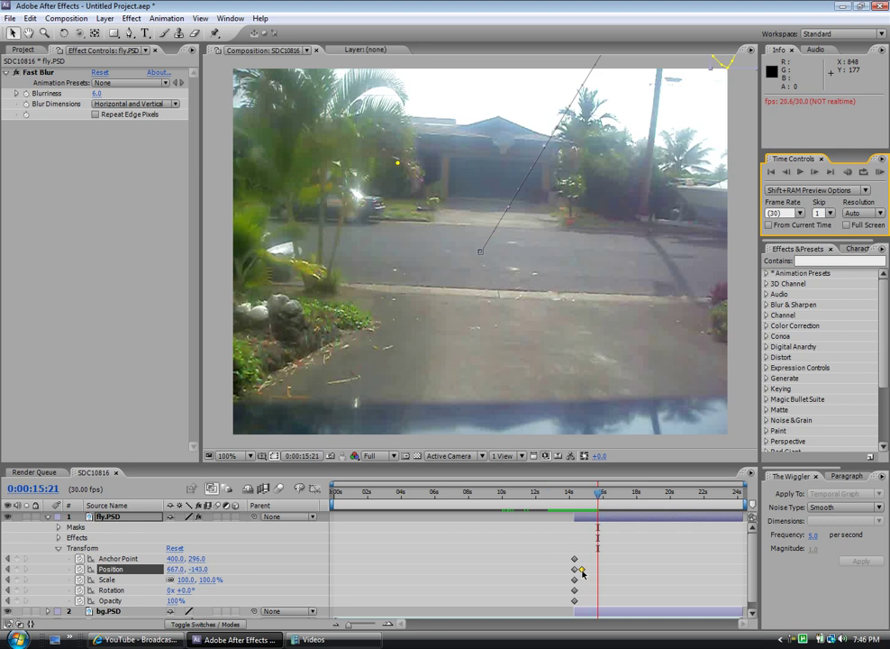
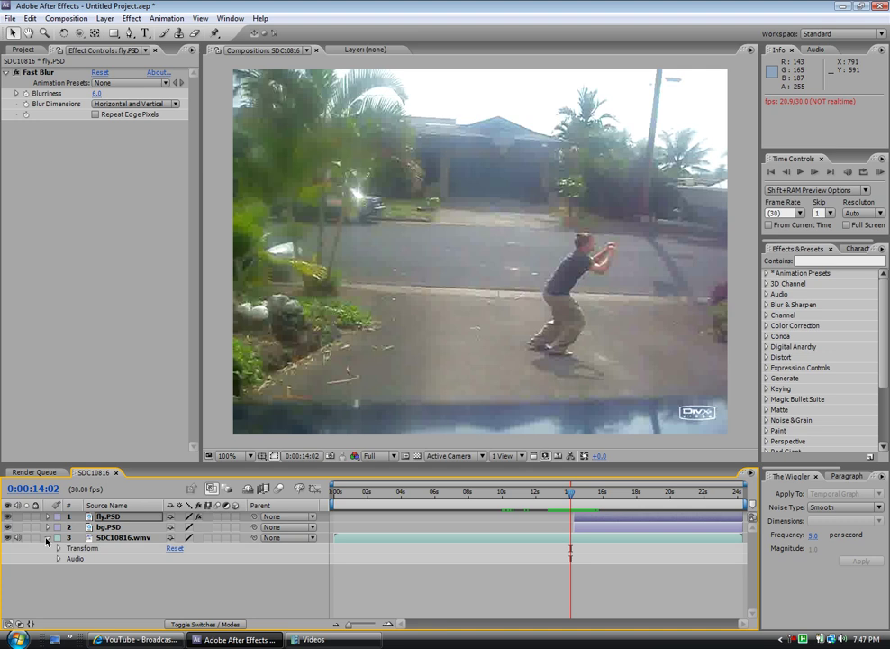
Step: Add Position keyframes of 400.0, 296.0 to the bg.PSD layer at 0:00:14:09 and 0:00:14:24
{"action": "left_click", "coordinate": [49, 539]}
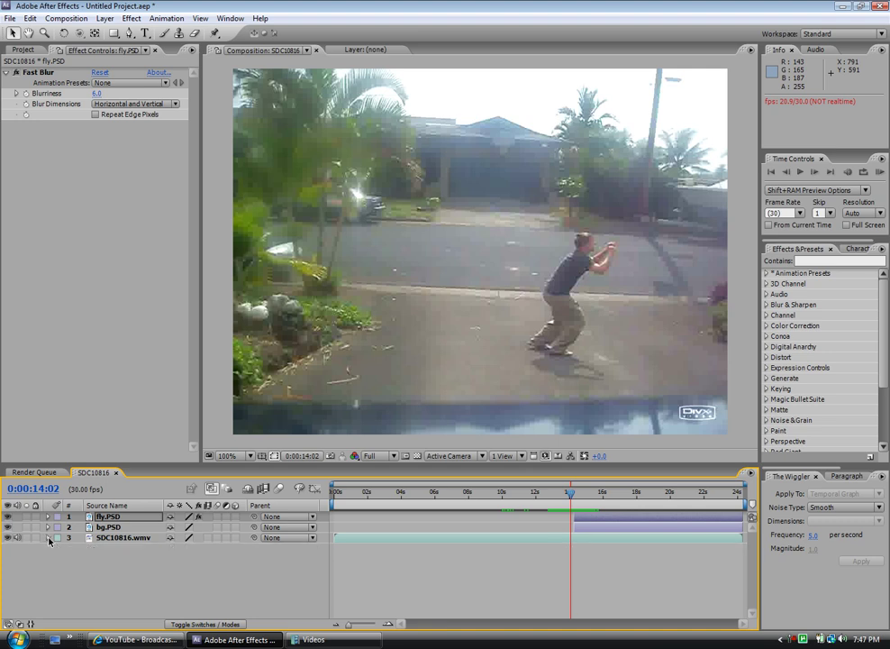
{"action": "left_click", "coordinate": [48, 528]}
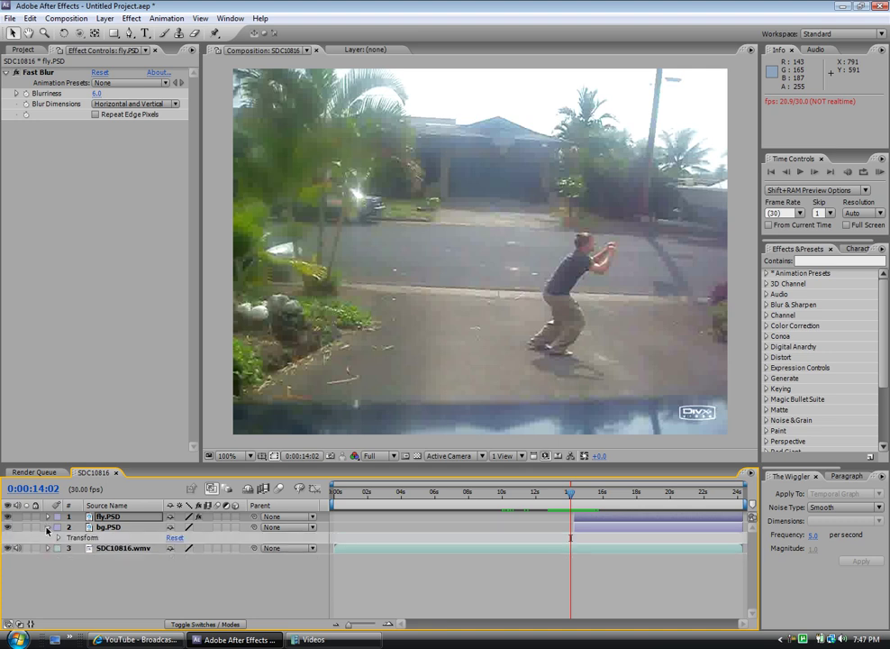
{"action": "left_click", "coordinate": [58, 539]}
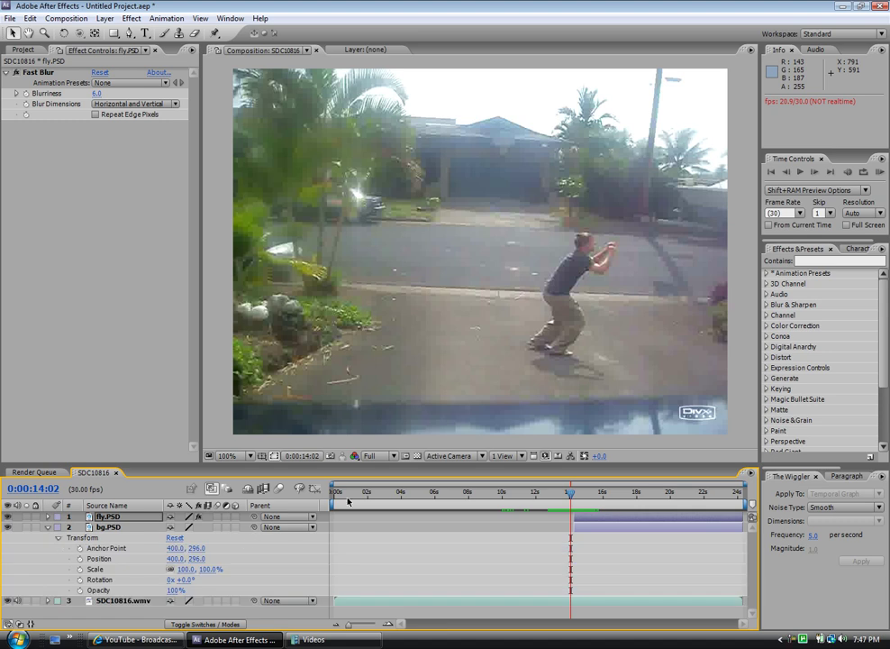
{"action": "left_click", "coordinate": [577, 493]}
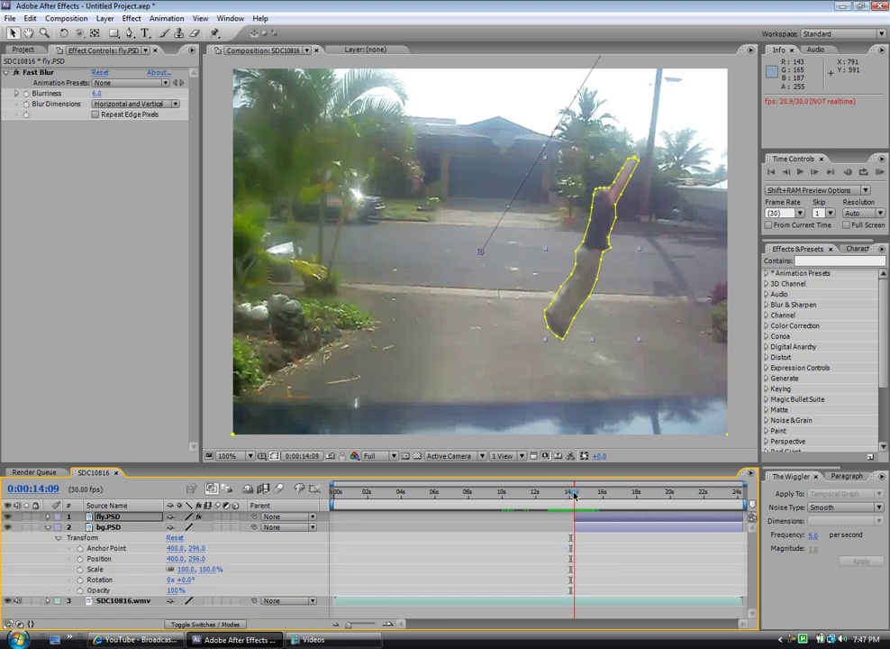
{"action": "left_click", "coordinate": [81, 559]}
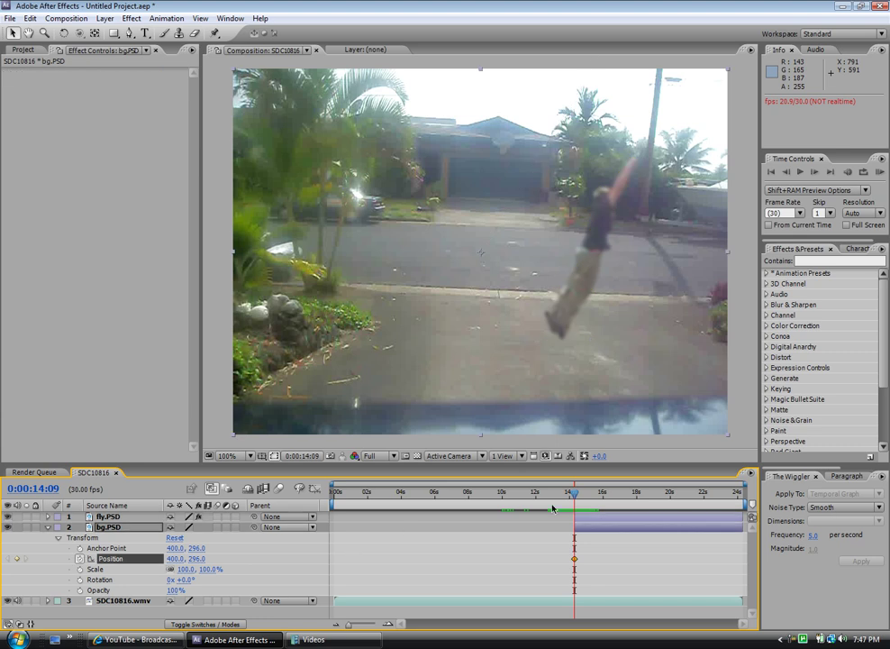
{"action": "left_click_drag", "start_coordinate": [579, 498], "coordinate": [582, 496]}
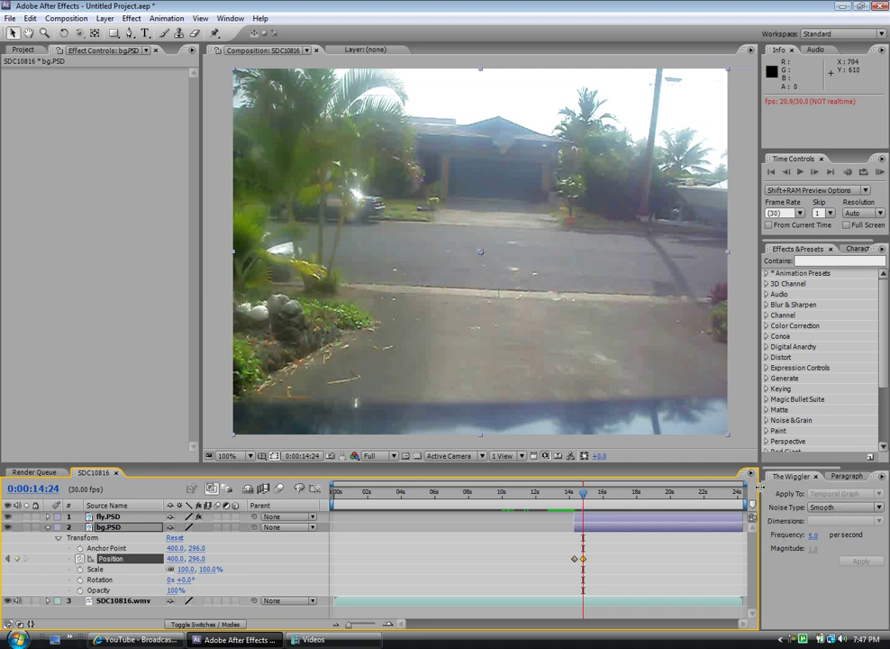
Step: Apply the Wiggler to both bg.PSD Position keyframes with Jagged noise, a frequency of 22.0 per second and a magnitude of 15.0
{"action": "left_click", "coordinate": [574, 559], "text": "shift"}
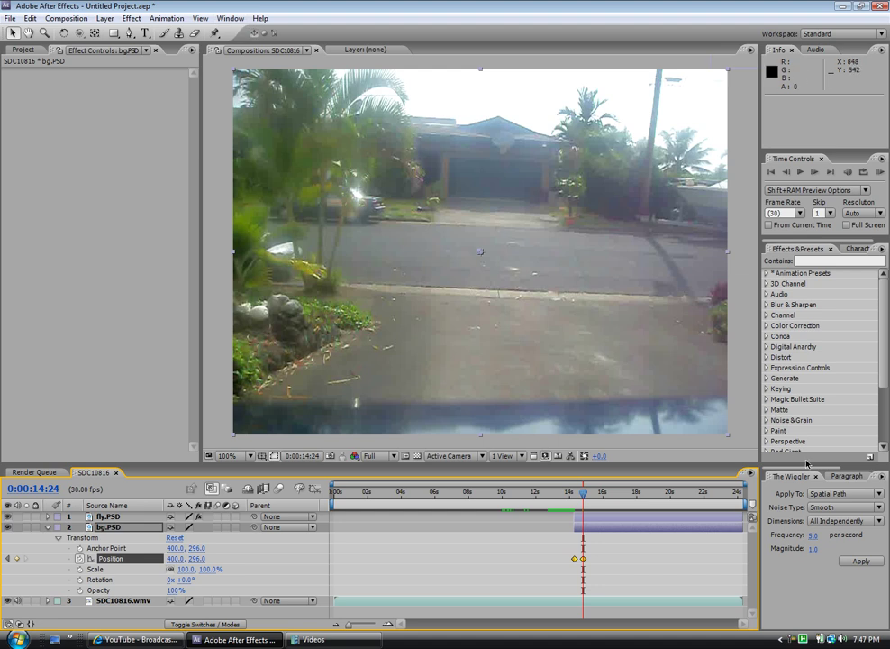
{"action": "left_click", "coordinate": [853, 507]}
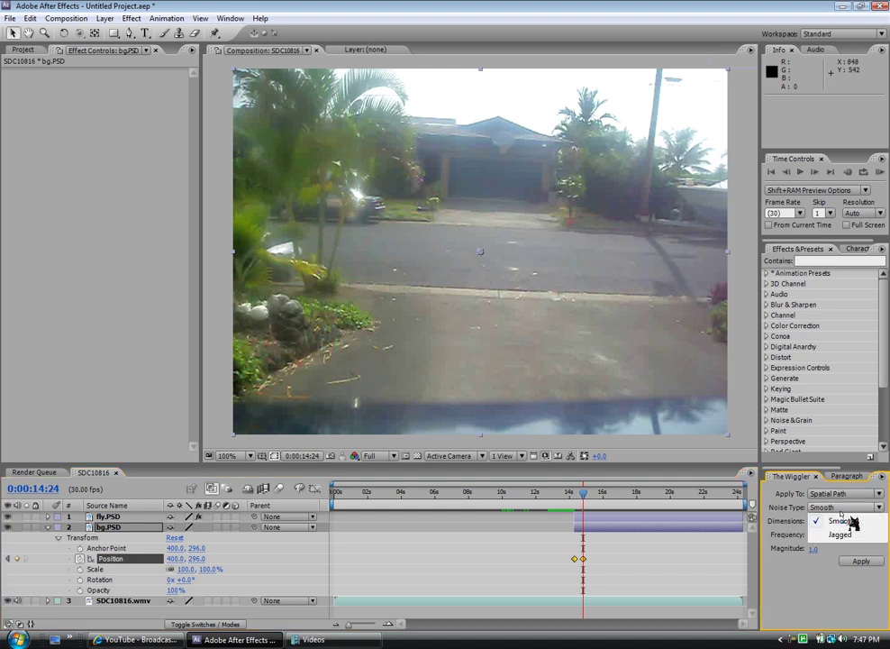
{"action": "left_click", "coordinate": [841, 534]}
{"action": "left_click_drag", "start_coordinate": [843, 545], "coordinate": [828, 540]}
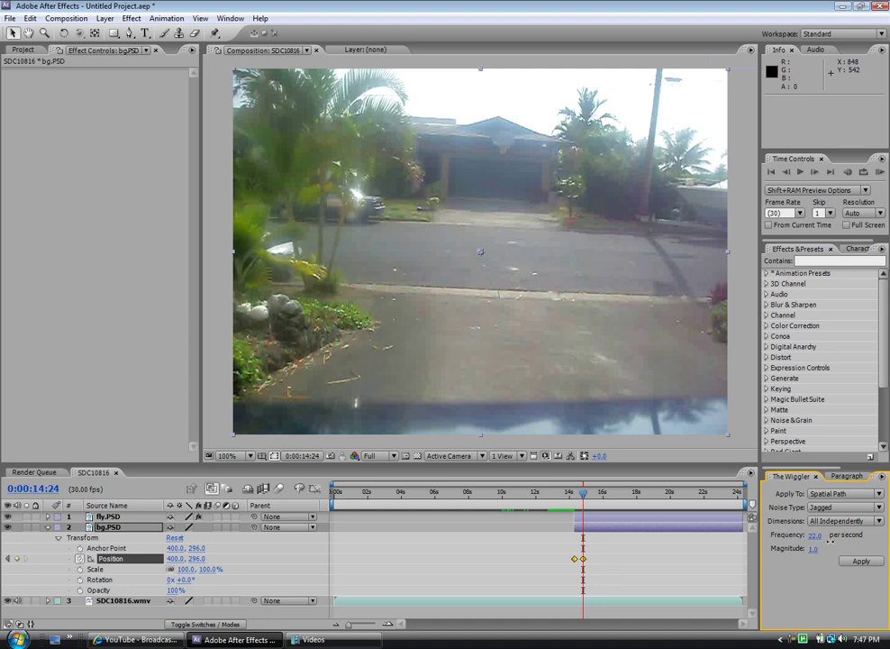
{"action": "left_click", "coordinate": [815, 535]}
{"action": "type", "text": "20"}
{"action": "key", "text": "Return"}
{"action": "left_click", "coordinate": [814, 549]}
{"action": "left_click", "coordinate": [862, 560]}
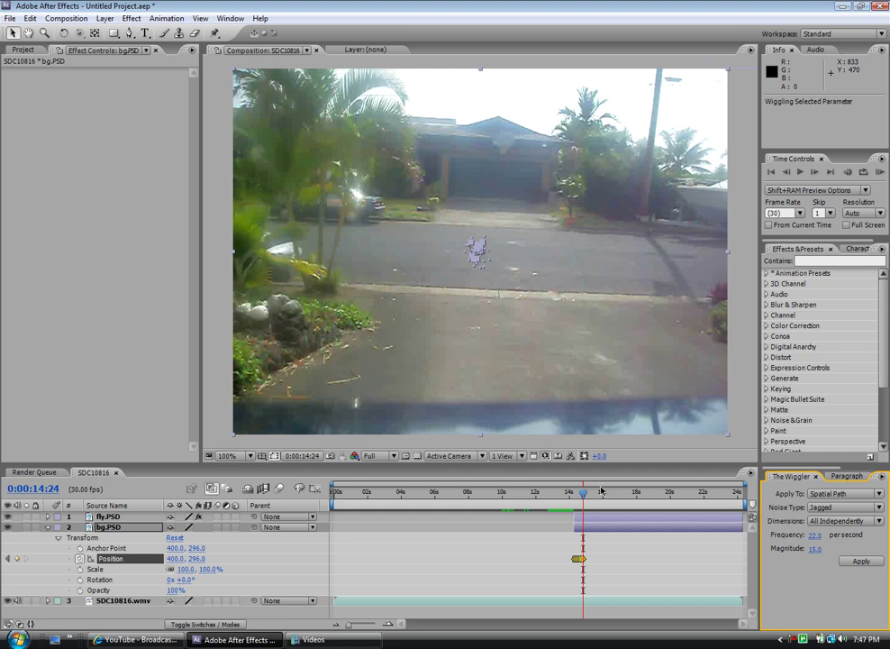
Step: Return the current time to 0:00:14:09 and trim the end of the SDC10816.wmv layer back to about that time
{"action": "left_click_drag", "start_coordinate": [586, 494], "coordinate": [577, 497]}
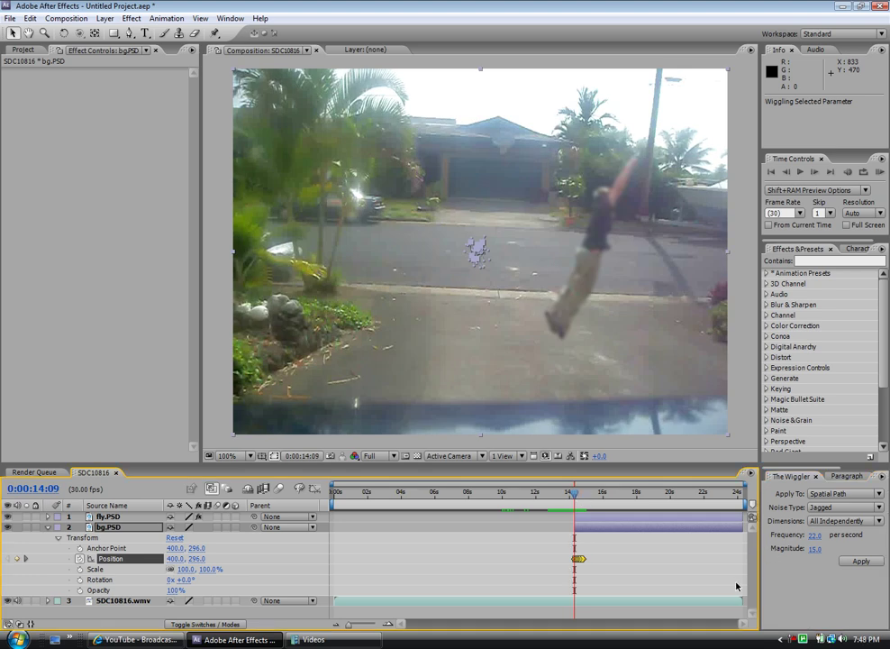
{"action": "left_click_drag", "start_coordinate": [743, 600], "coordinate": [574, 616]}
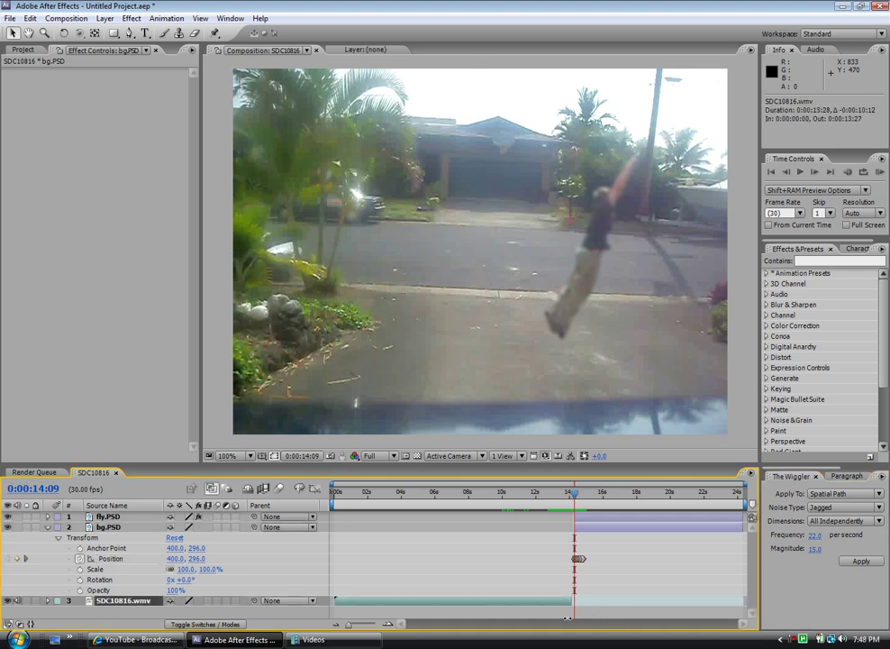
Step: At 0:00:14:10, apply Motion Tile to the SDC10816.wmv layer with output width and height of 130.0 and mirrored edges
{"action": "mouse_move", "coordinate": [574, 493]}
{"action": "left_mouse_down"}
{"action": "mouse_move", "coordinate": [582, 494]}
{"action": "mouse_move", "coordinate": [574, 493]}
{"action": "left_mouse_up"}
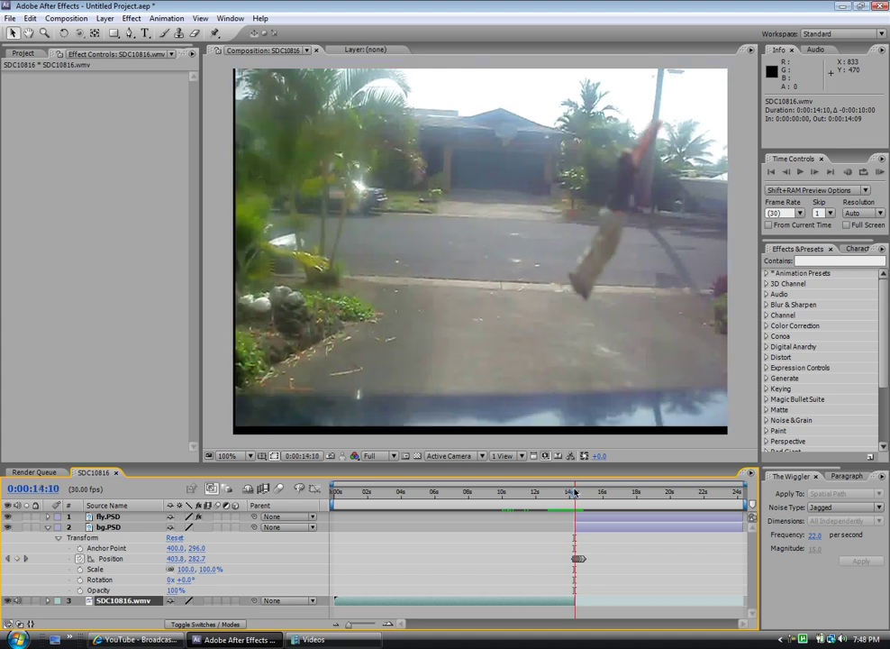
{"action": "left_click", "coordinate": [132, 20]}
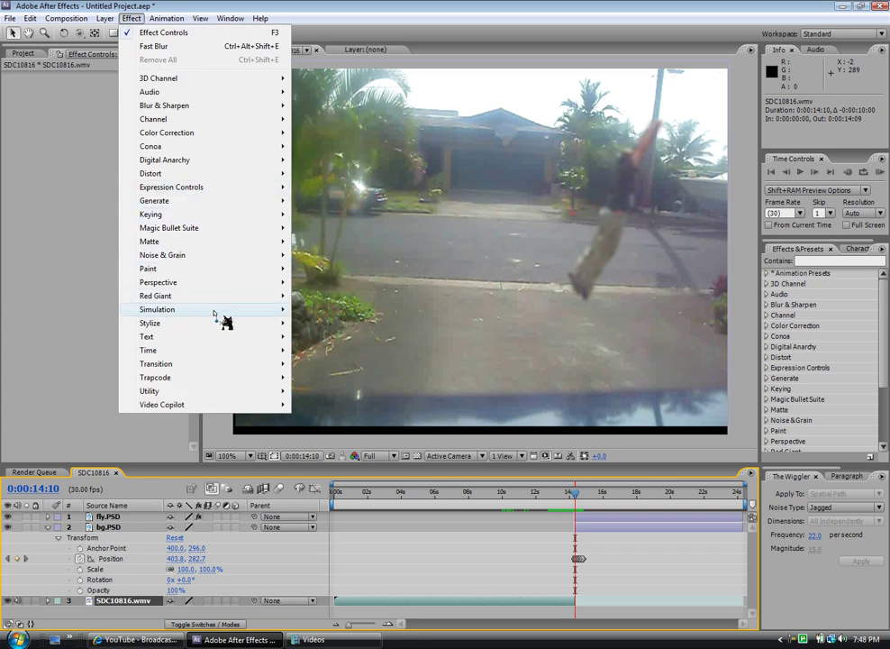
{"action": "mouse_move", "coordinate": [279, 323]}
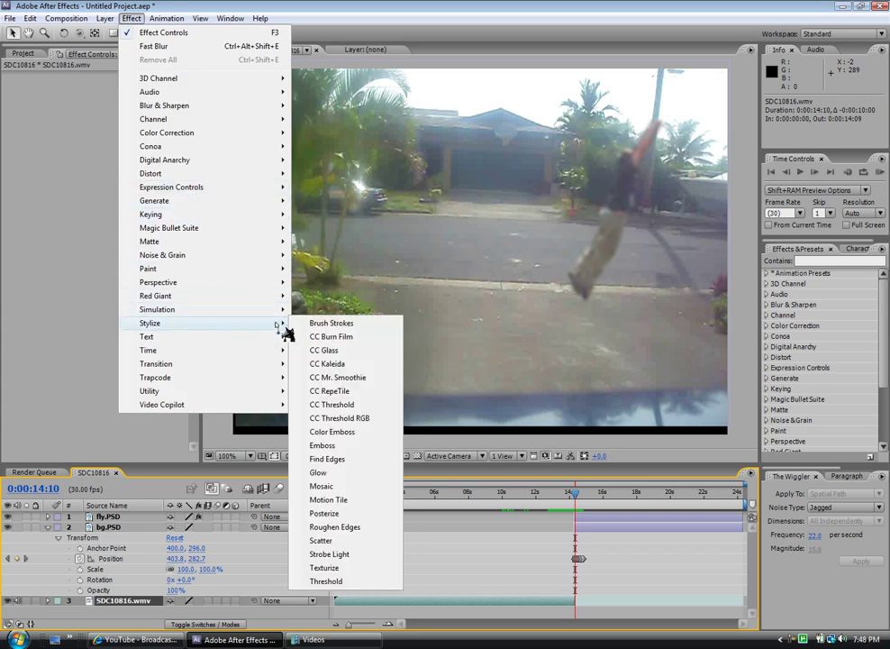
{"action": "left_click", "coordinate": [350, 500]}
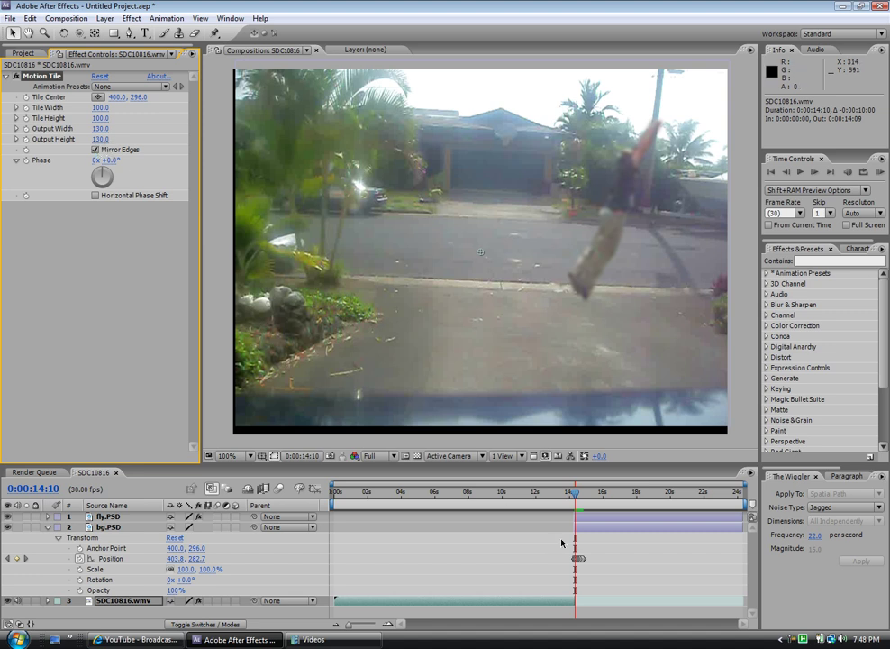
Step: Apply Motion Tile to the bg.PSD layer with output width and height of 120.0 and mirrored edges, and preview from 0:00:11:26
{"action": "left_click", "coordinate": [134, 527]}
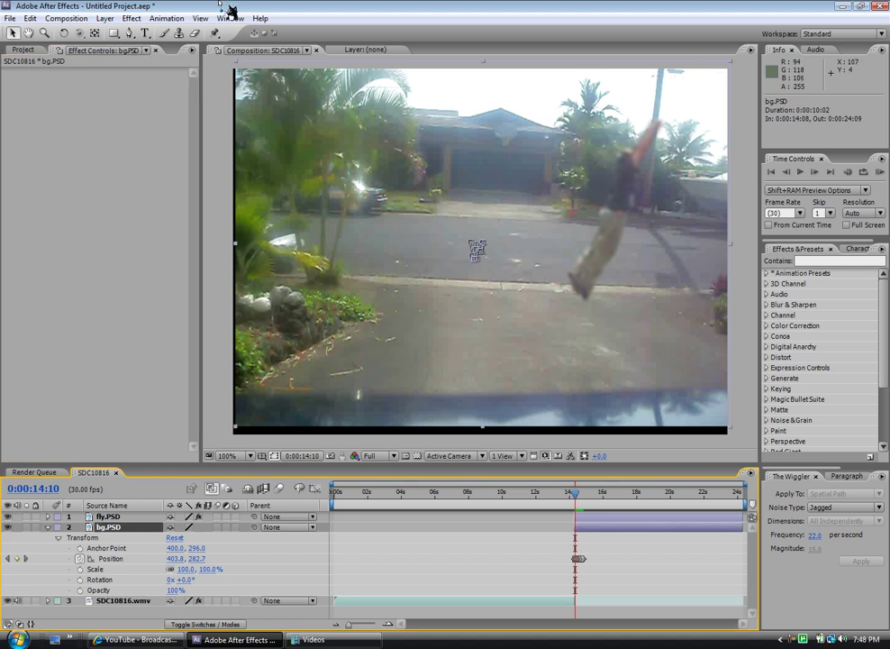
{"action": "left_click", "coordinate": [131, 18]}
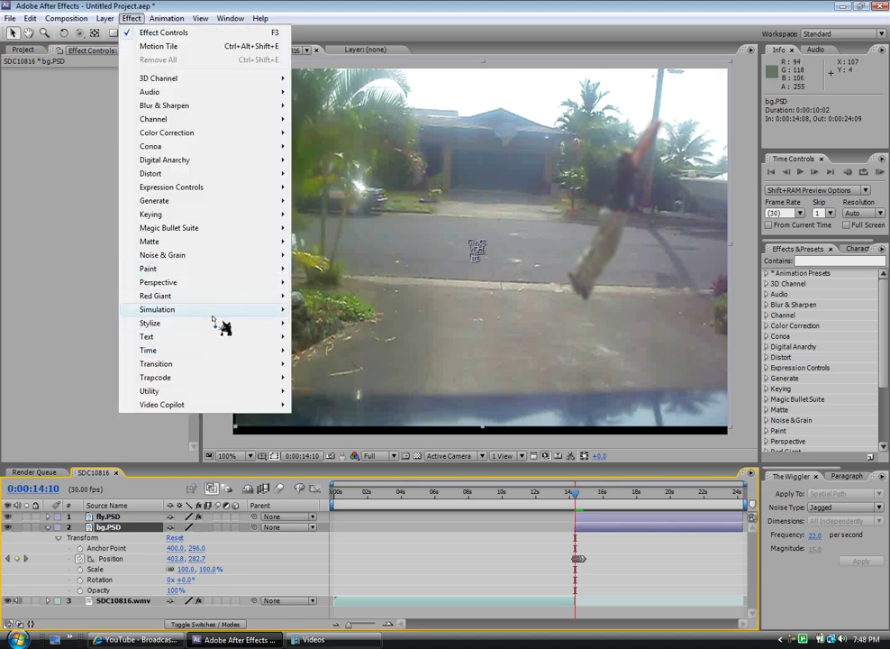
{"action": "mouse_move", "coordinate": [275, 325]}
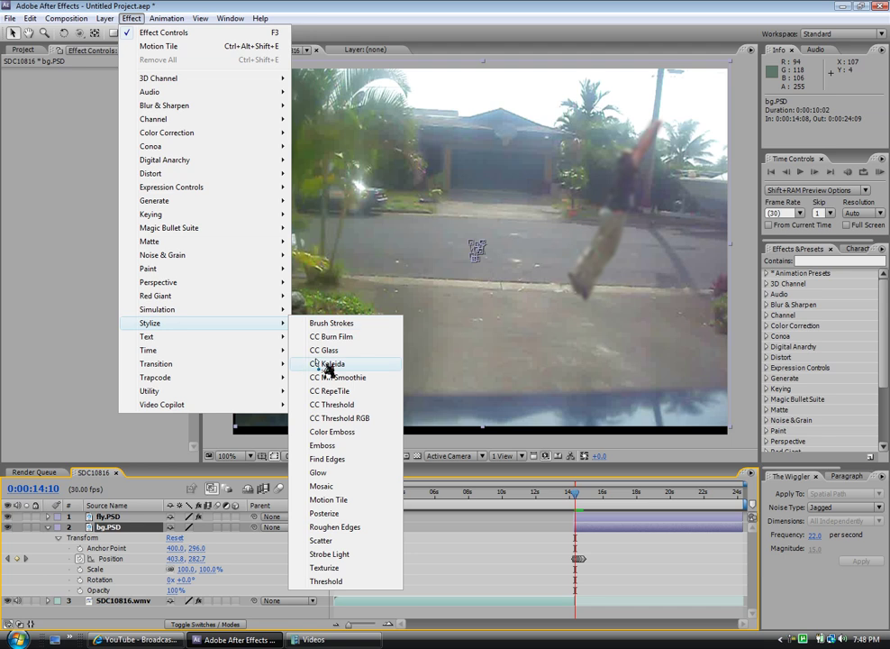
{"action": "left_click", "coordinate": [331, 503]}
{"action": "left_click_drag", "start_coordinate": [105, 128], "coordinate": [112, 126]}
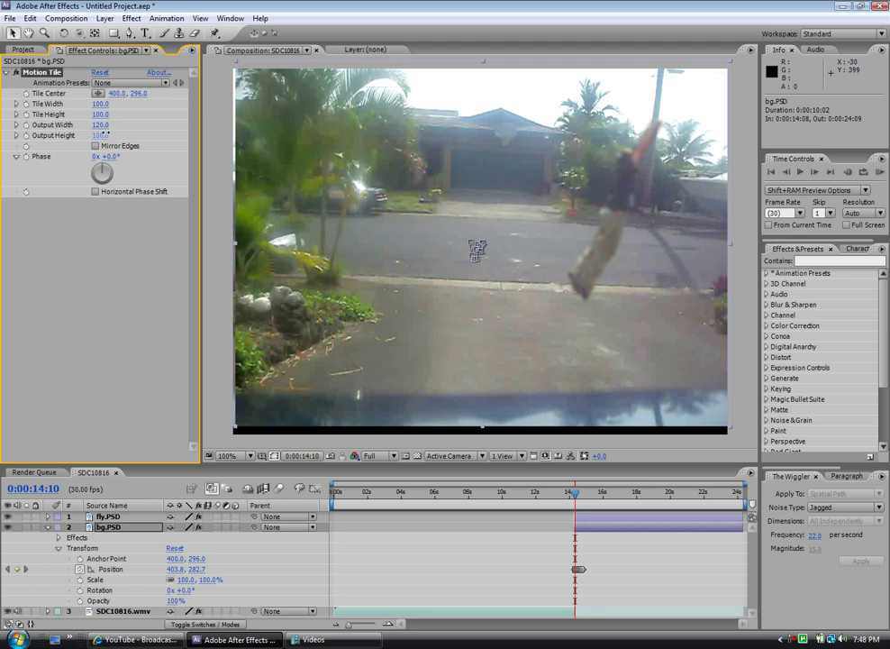
{"action": "left_click_drag", "start_coordinate": [105, 132], "coordinate": [109, 132]}
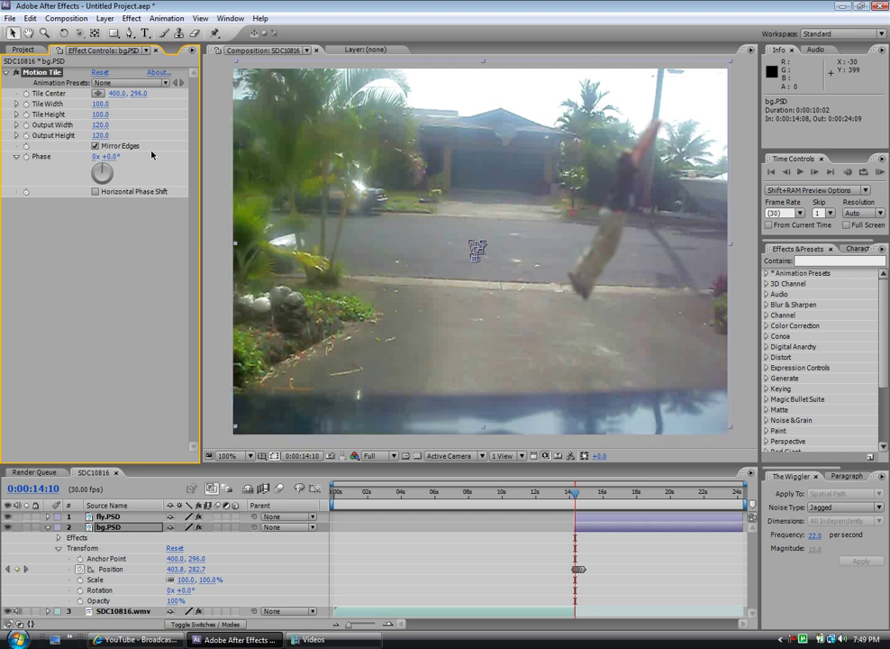
{"action": "left_click_drag", "start_coordinate": [576, 495], "coordinate": [533, 491]}
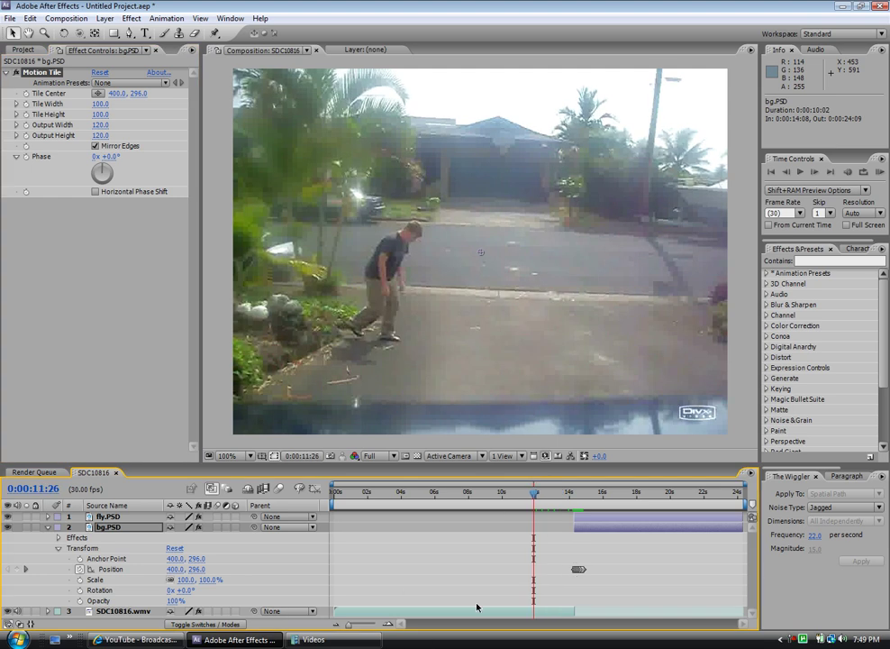